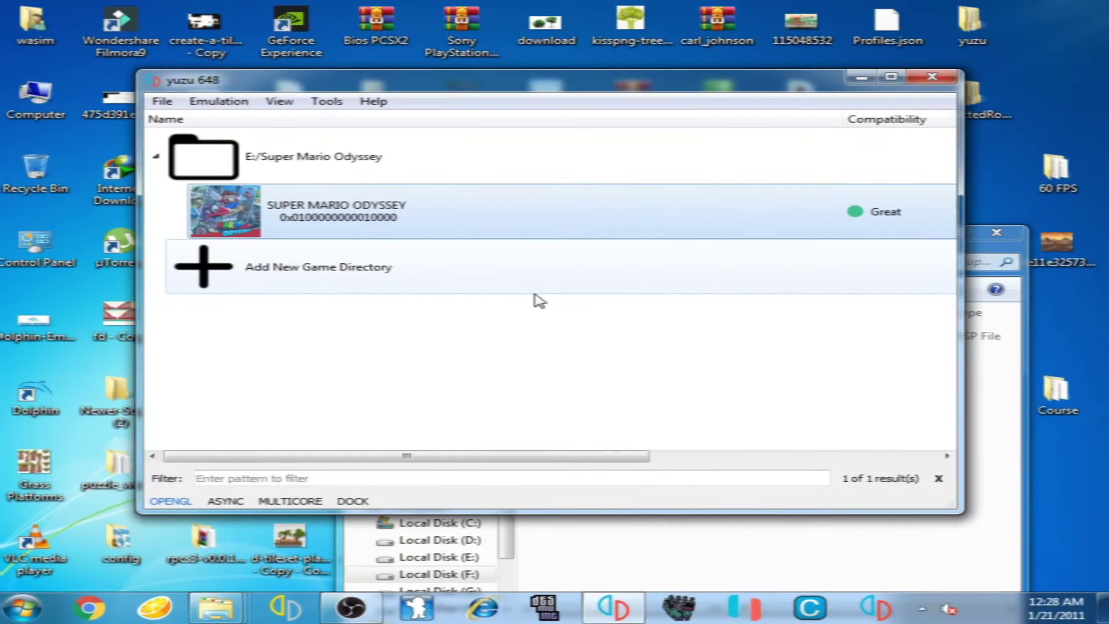
Open yuzu's File menu from the main window showing the Super Mario Odyssey game list
{"action": "left_click", "coordinate": [169, 106]}
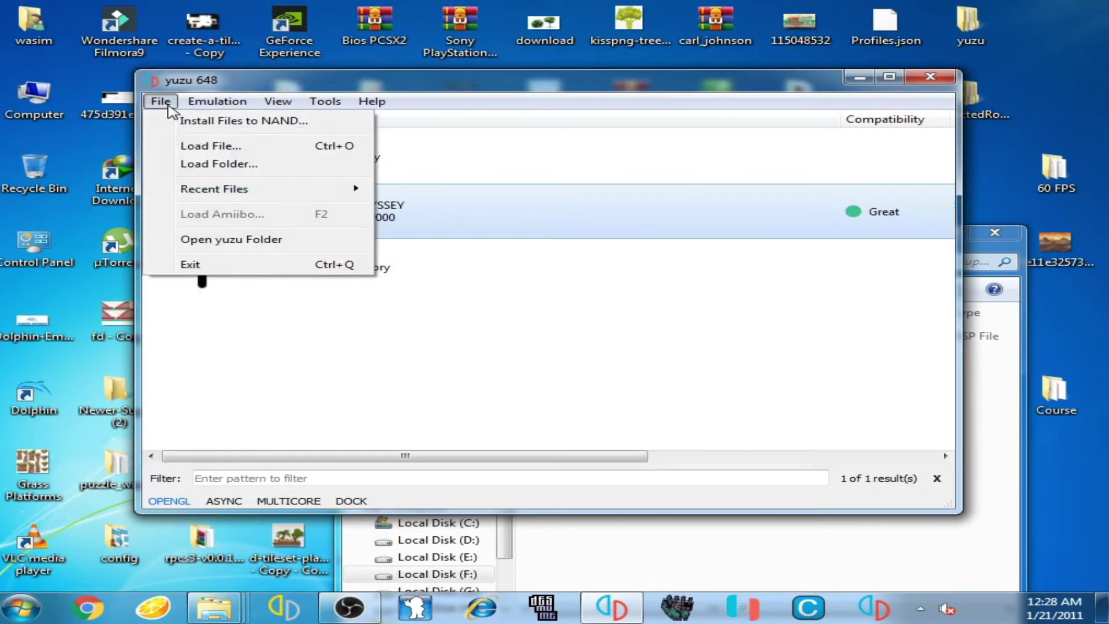
Open yuzu's AppData\Roaming\yuzu data folder in Explorer and move the window into view
{"action": "left_click", "coordinate": [267, 241]}
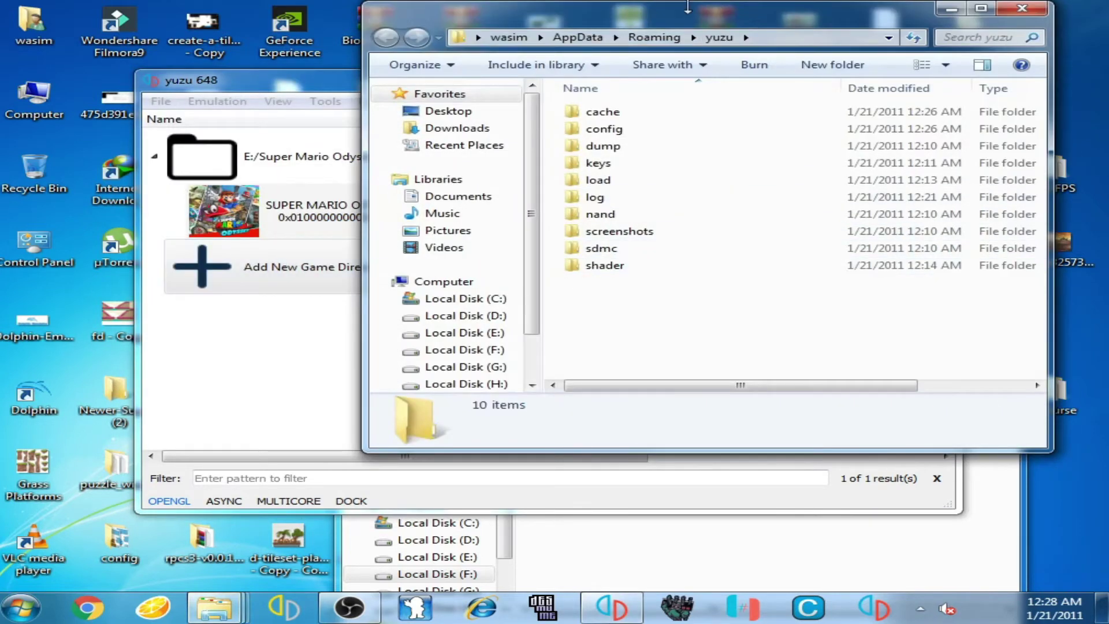
{"action": "left_click_drag", "start_coordinate": [693, 19], "coordinate": [541, 36]}
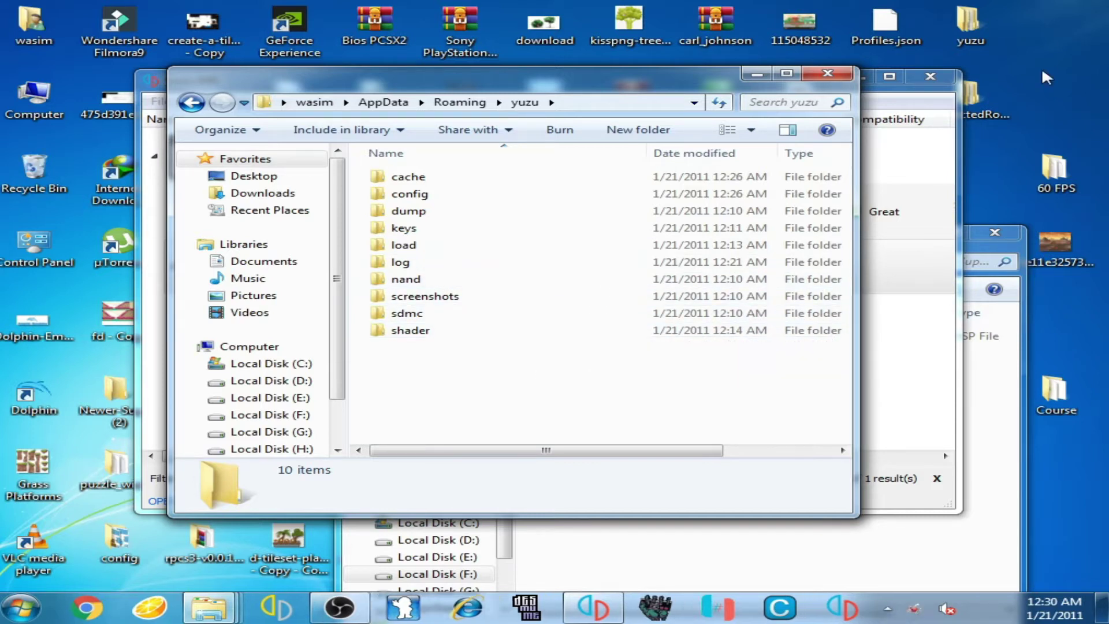
Create a new desktop folder named 'old dt'
{"action": "right_click", "coordinate": [1047, 78]}
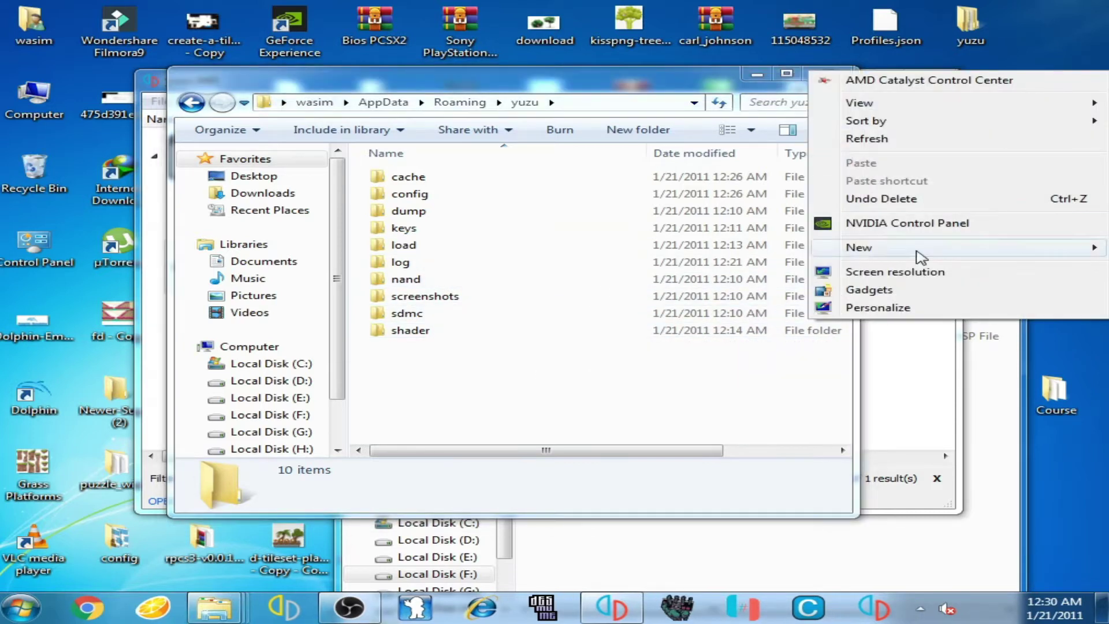
{"action": "mouse_move", "coordinate": [875, 250]}
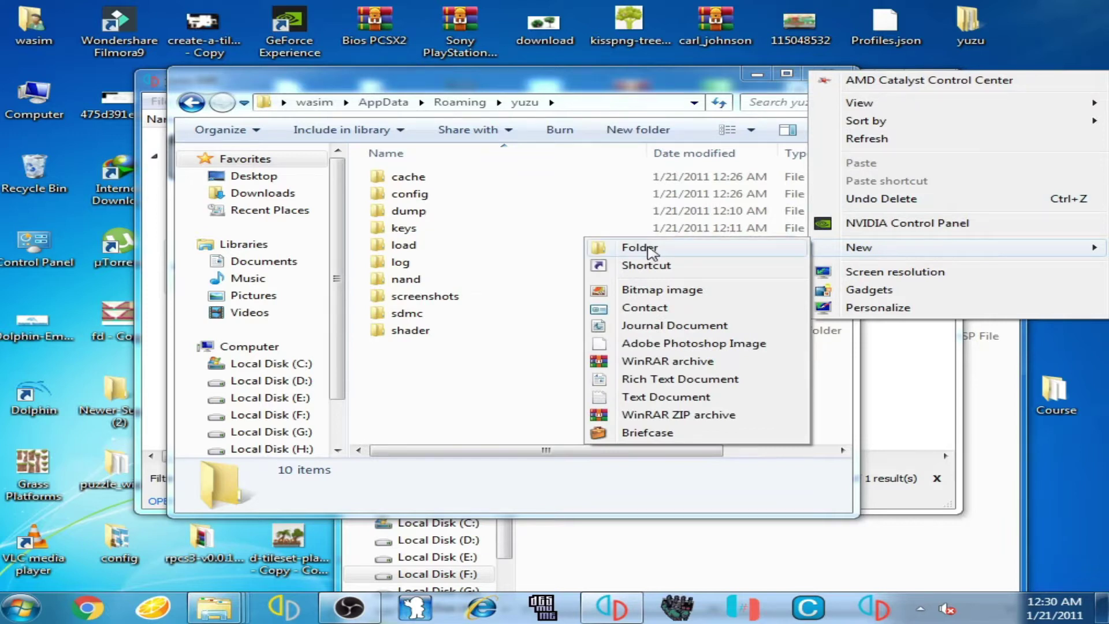
{"action": "left_click", "coordinate": [632, 248]}
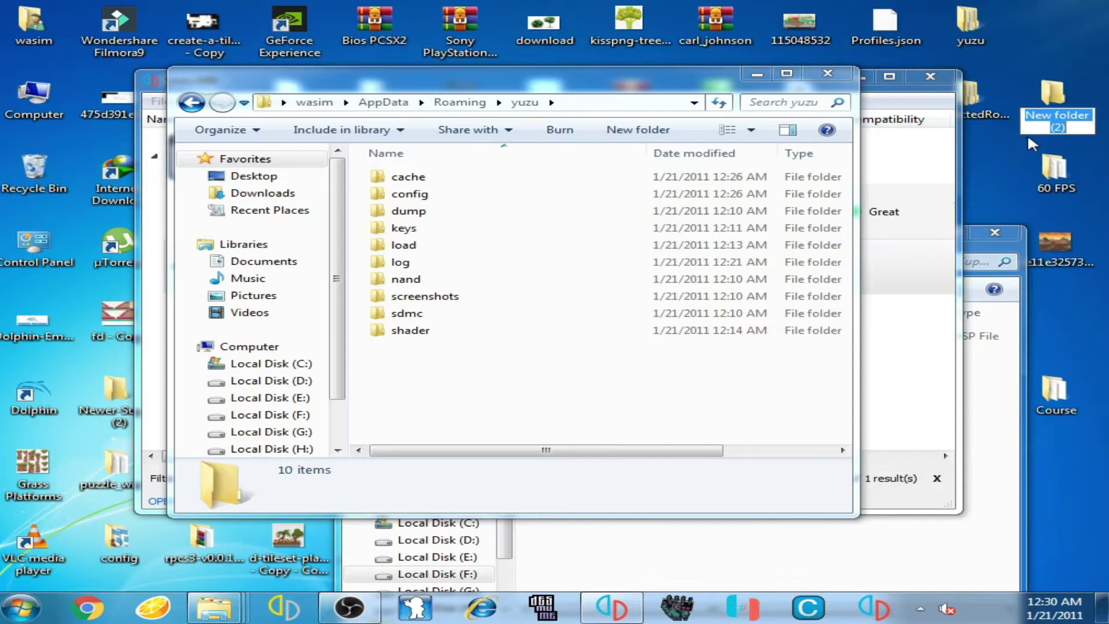
{"action": "type", "text": "new"}
{"action": "key", "text": "BackSpace"}
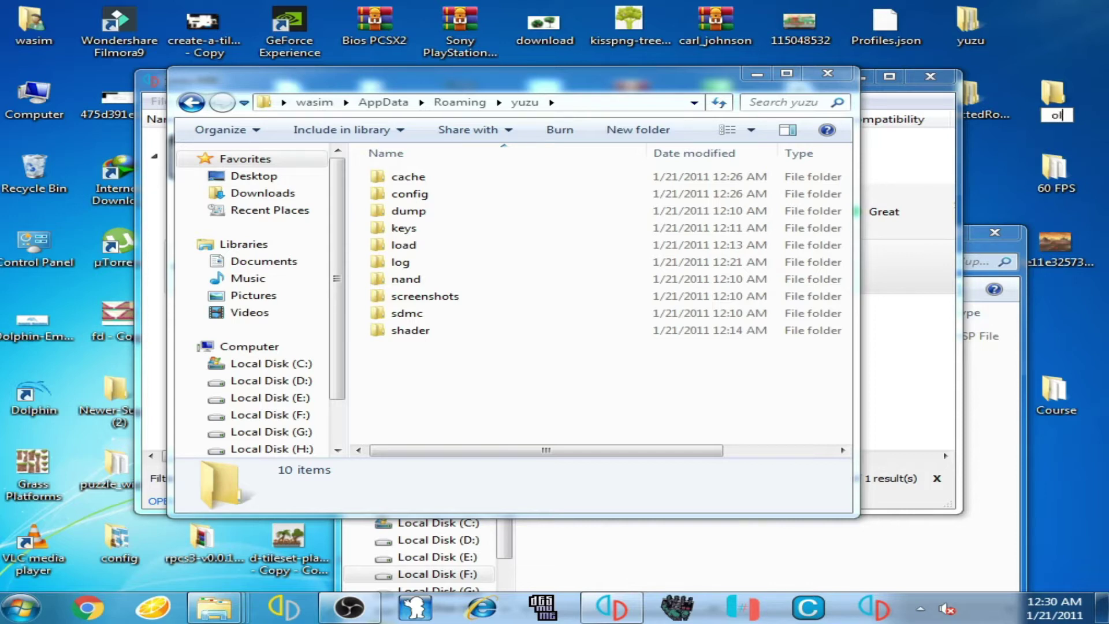
{"action": "type", "text": "dt"}
{"action": "key", "text": "Return"}
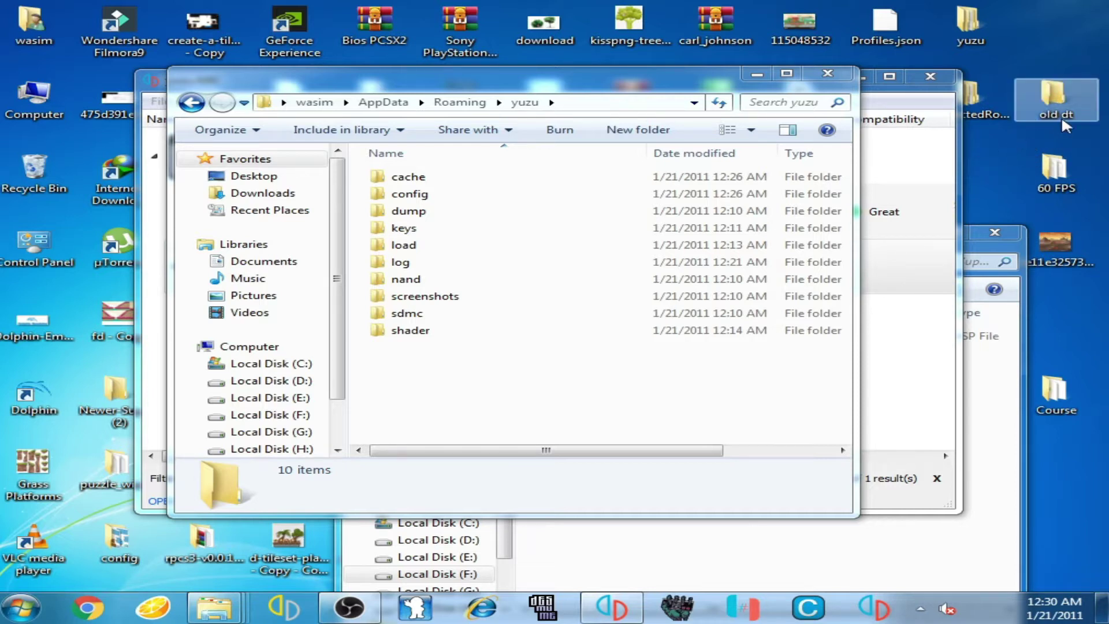
Cut the ten yuzu data folders and paste them into the old dt folder
{"action": "double_click", "coordinate": [1052, 113]}
{"action": "left_click_drag", "start_coordinate": [415, 110], "coordinate": [728, 164]}
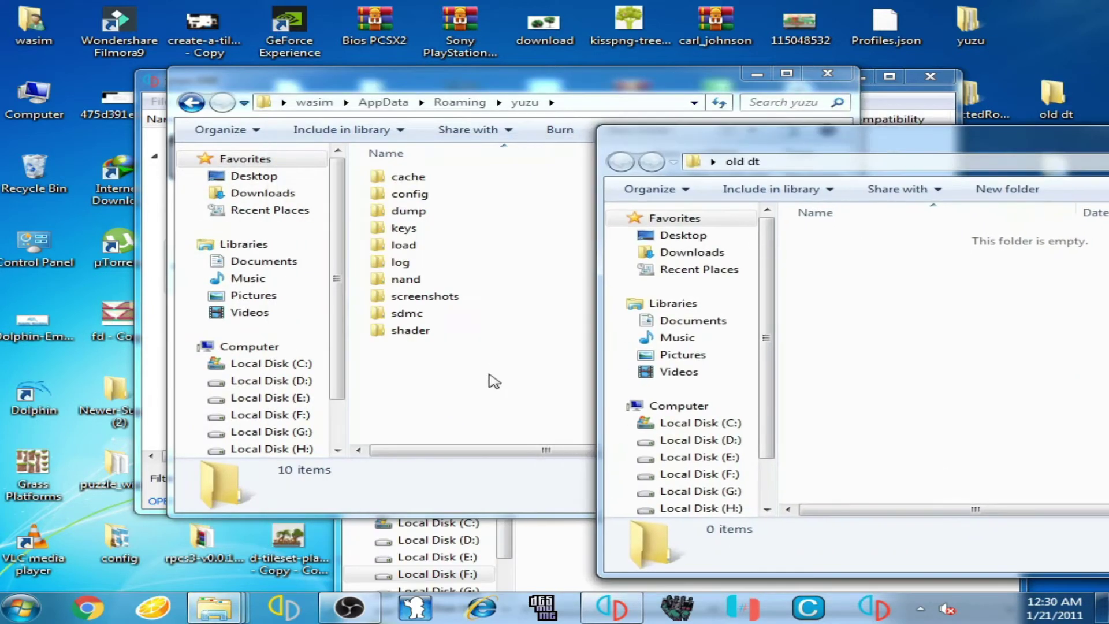
{"action": "left_click_drag", "start_coordinate": [403, 356], "coordinate": [507, 173]}
{"action": "right_click", "coordinate": [507, 172]}
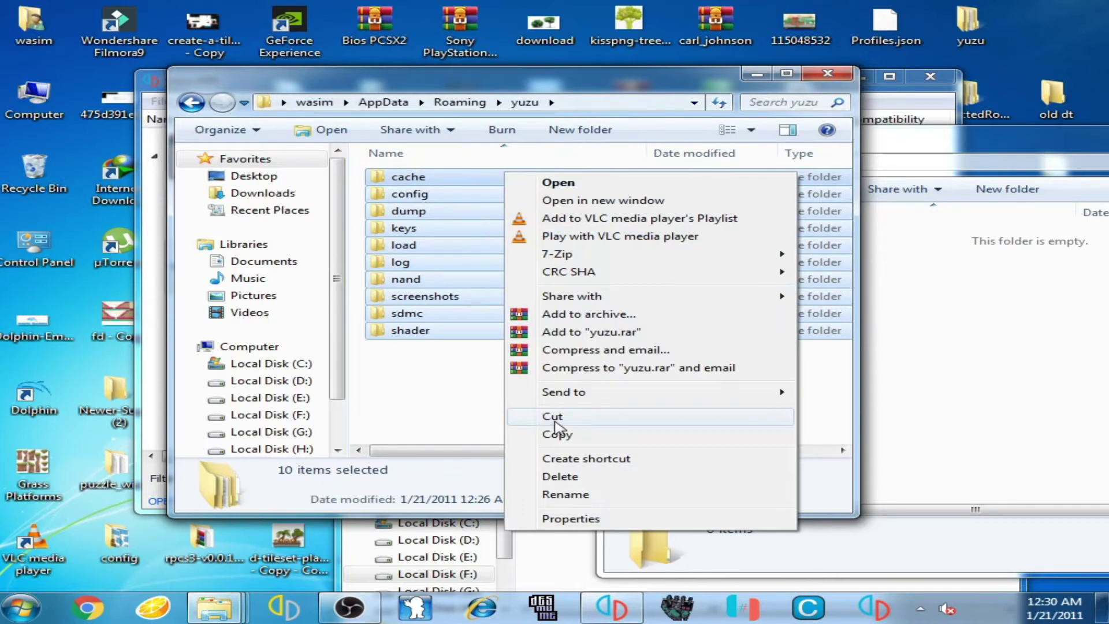
{"action": "left_click", "coordinate": [555, 417]}
{"action": "left_click", "coordinate": [960, 370]}
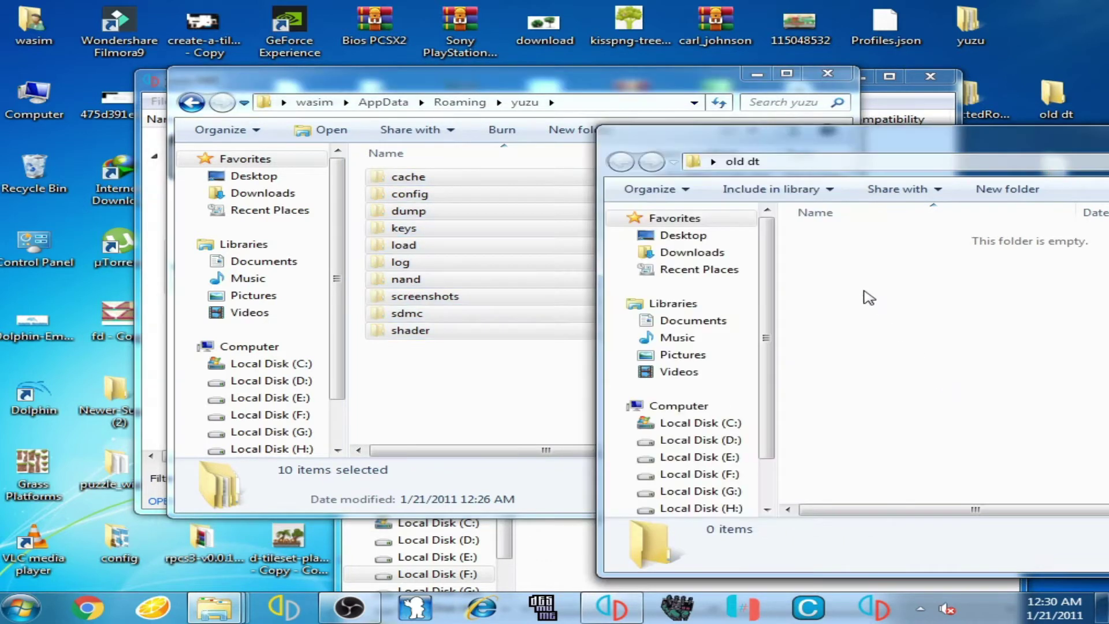
{"action": "right_click", "coordinate": [869, 297]}
{"action": "left_click", "coordinate": [854, 424]}
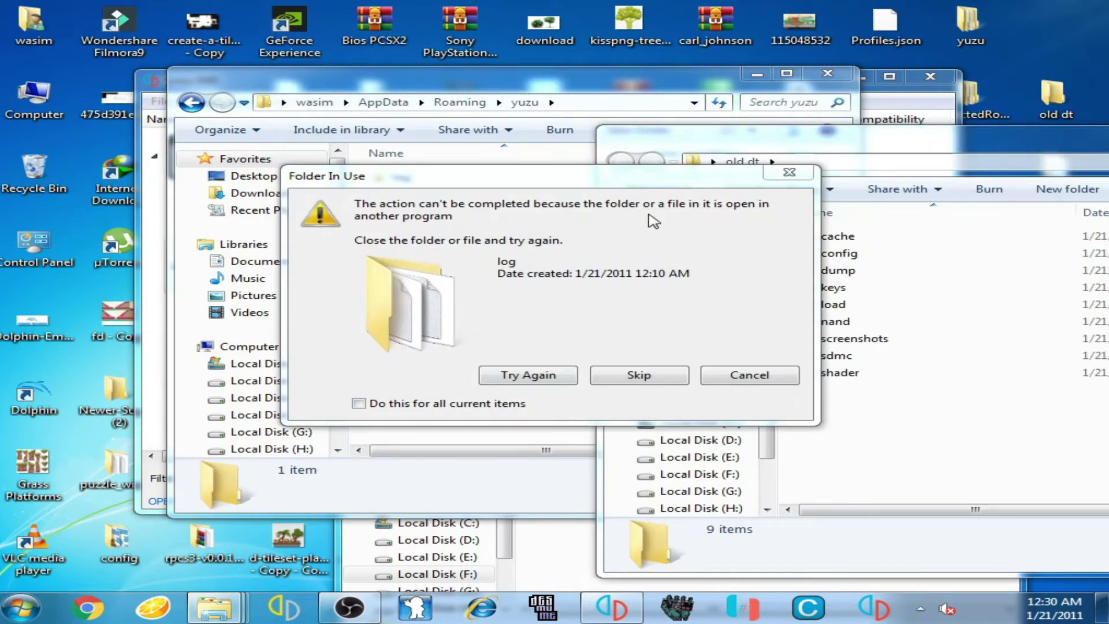
Close yuzu and retry the move for all locked items so the log folder transfers
{"action": "left_click", "coordinate": [152, 83]}
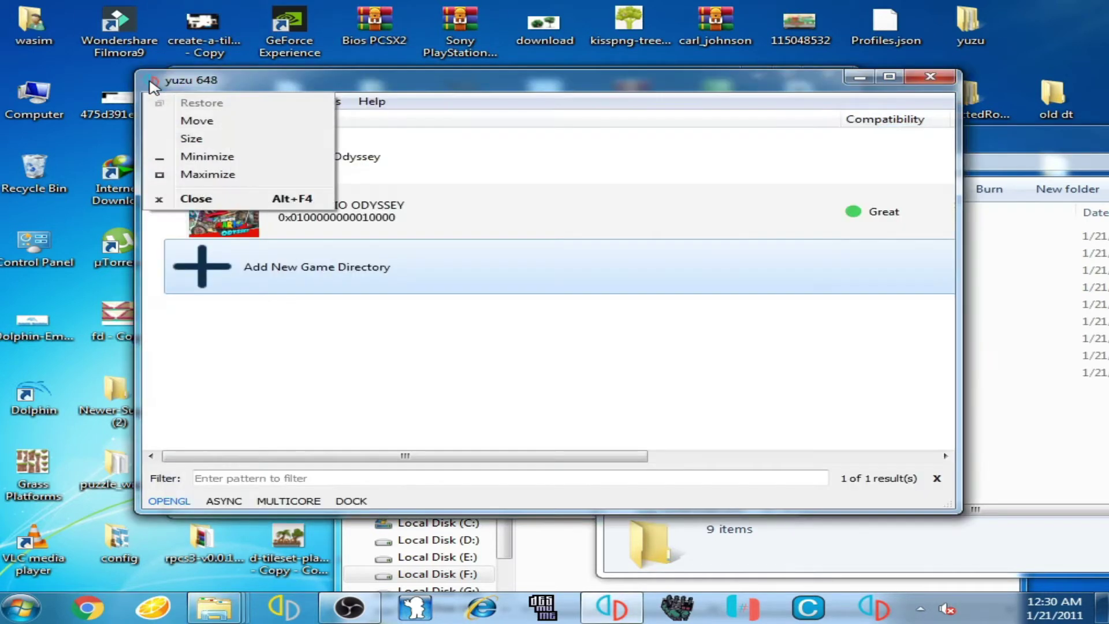
{"action": "left_click", "coordinate": [432, 90]}
{"action": "left_click_drag", "start_coordinate": [433, 90], "coordinate": [368, 91]}
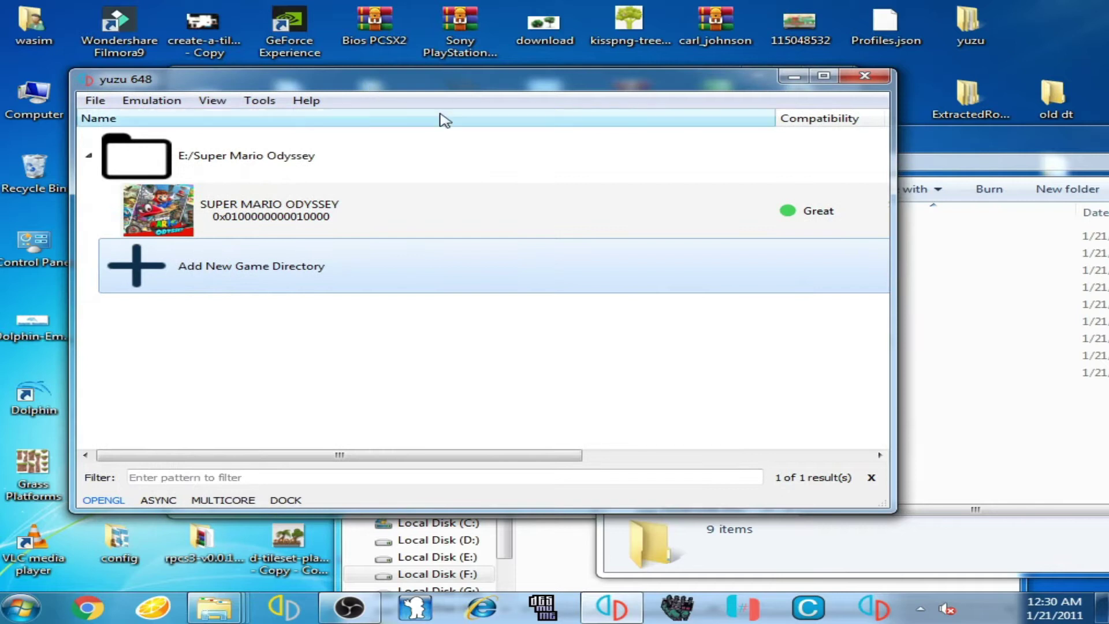
{"action": "left_click", "coordinate": [865, 75]}
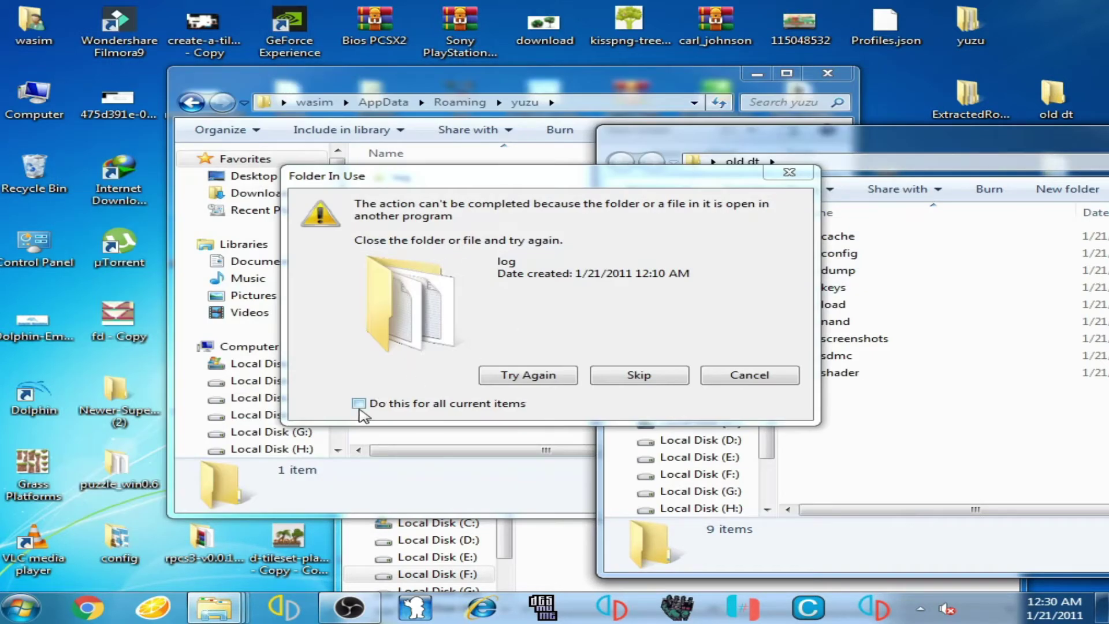
{"action": "left_click", "coordinate": [359, 404]}
{"action": "left_click", "coordinate": [527, 376]}
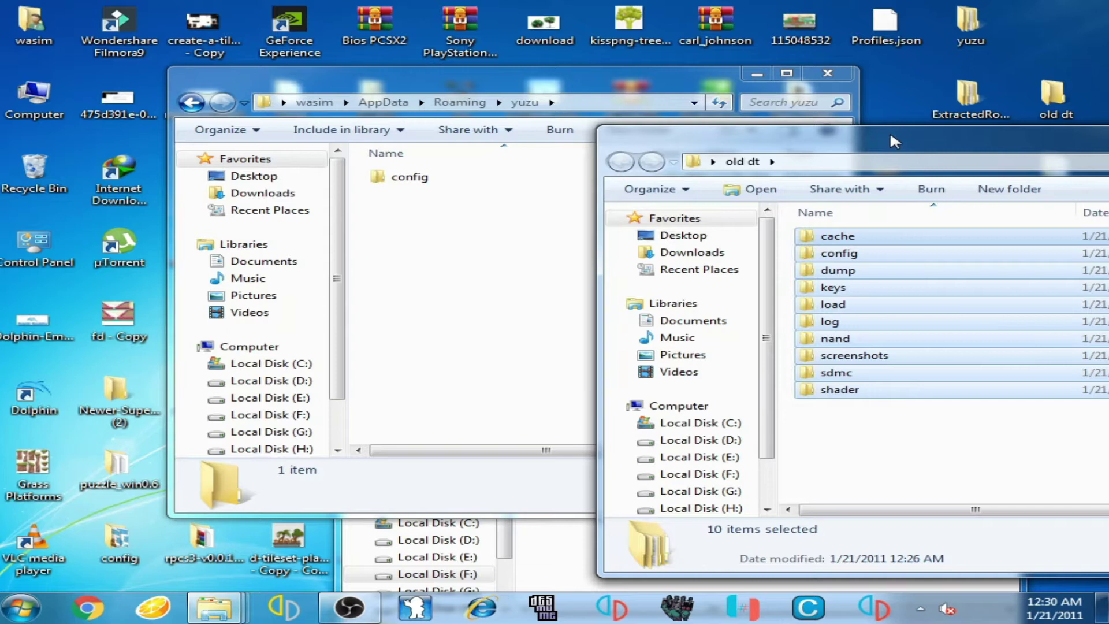
{"action": "left_click_drag", "start_coordinate": [895, 141], "coordinate": [570, 103]}
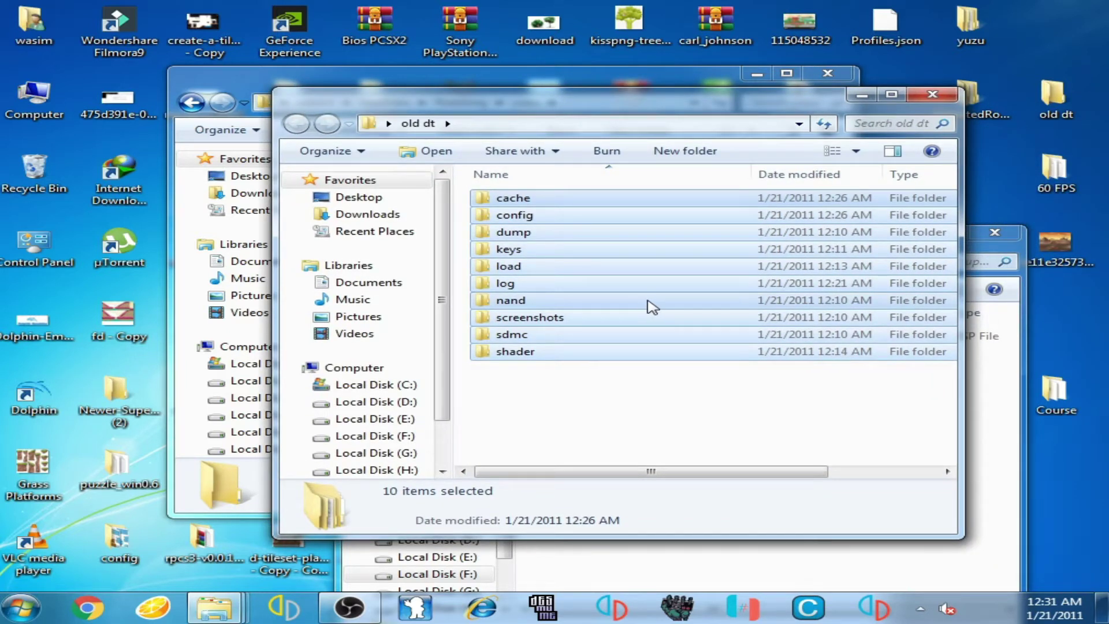
Close both Explorer windows, relaunch yuzu and dismiss the Derivation Components Missing warning
{"action": "left_click", "coordinate": [640, 397]}
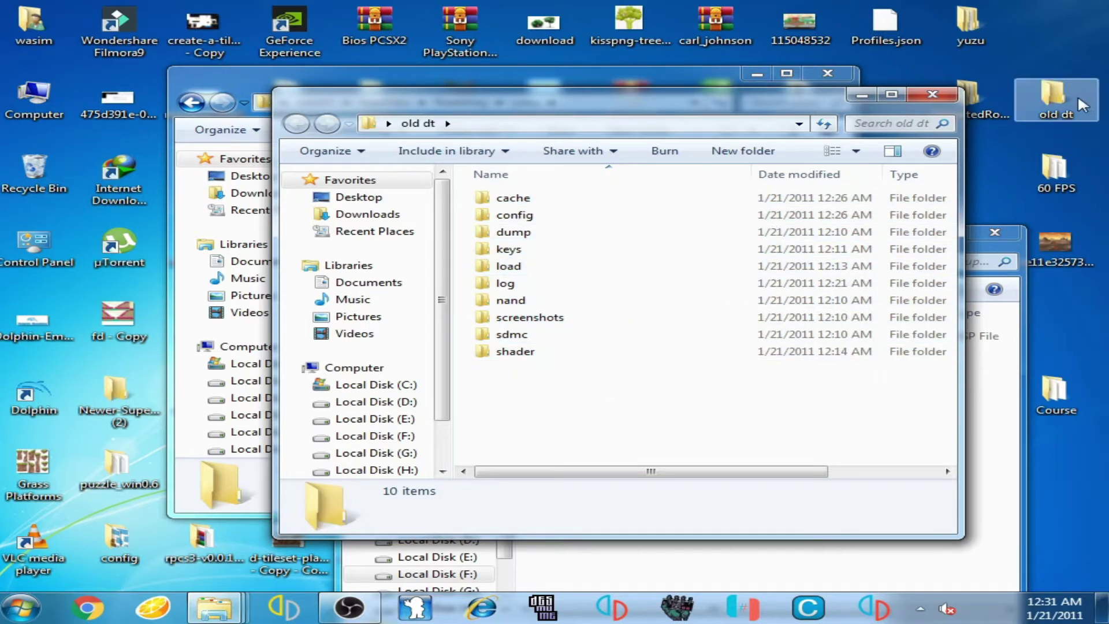
{"action": "left_click", "coordinate": [932, 94]}
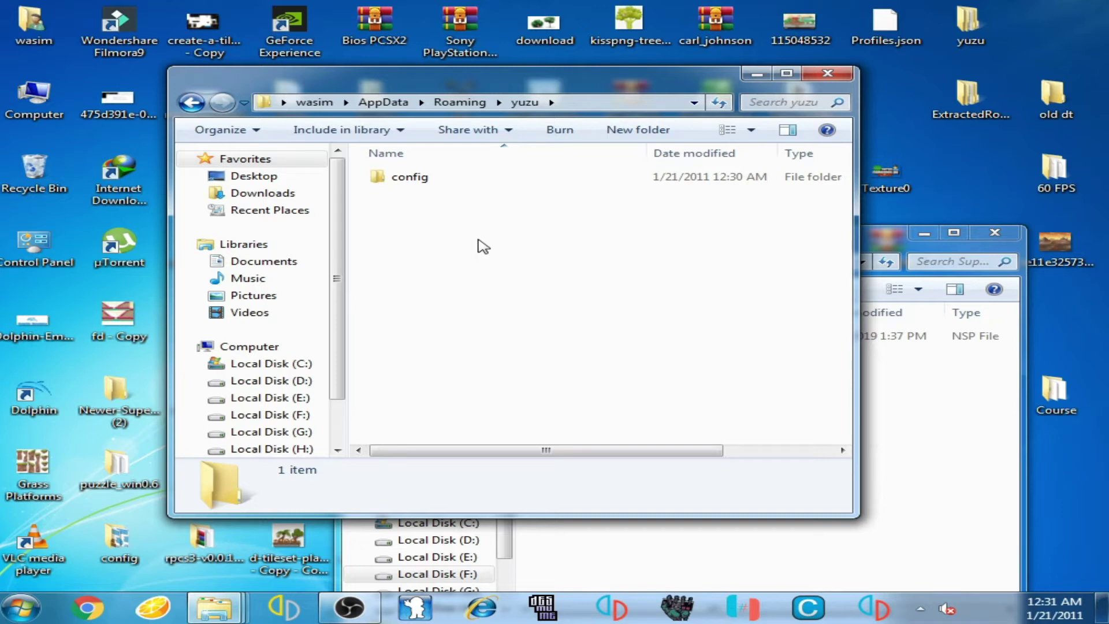
{"action": "left_click", "coordinate": [827, 73]}
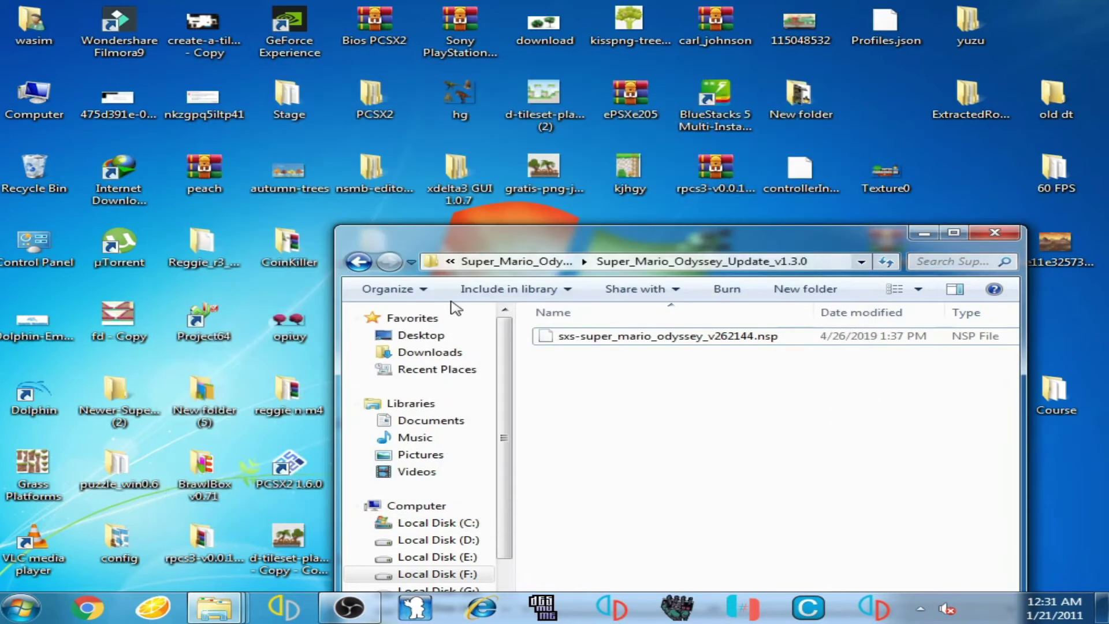
{"action": "left_click", "coordinate": [611, 608]}
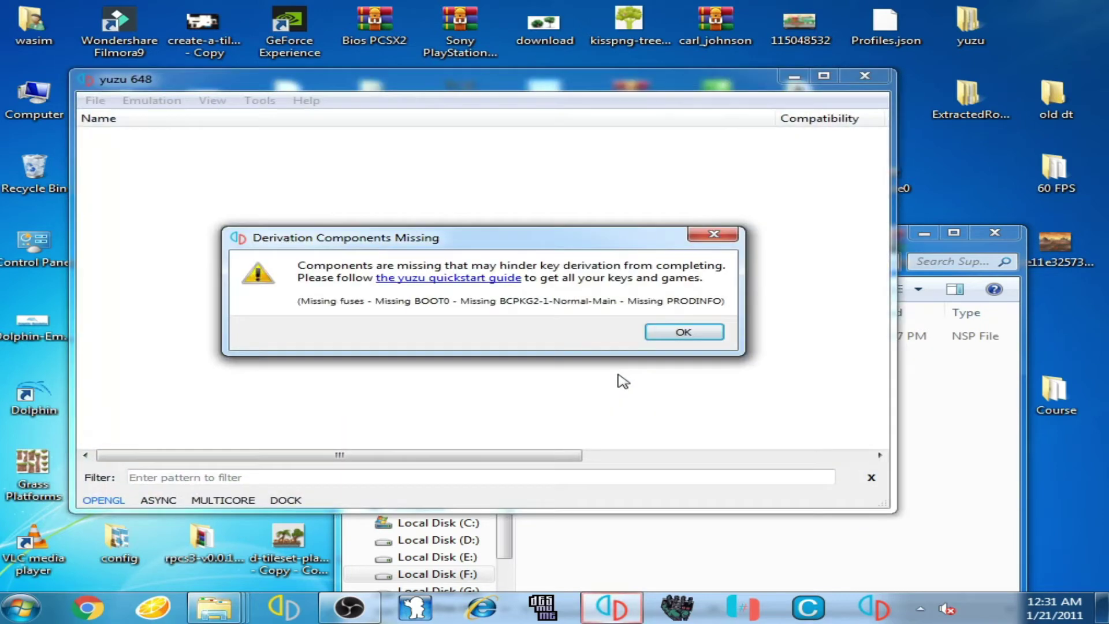
{"action": "left_click", "coordinate": [683, 334]}
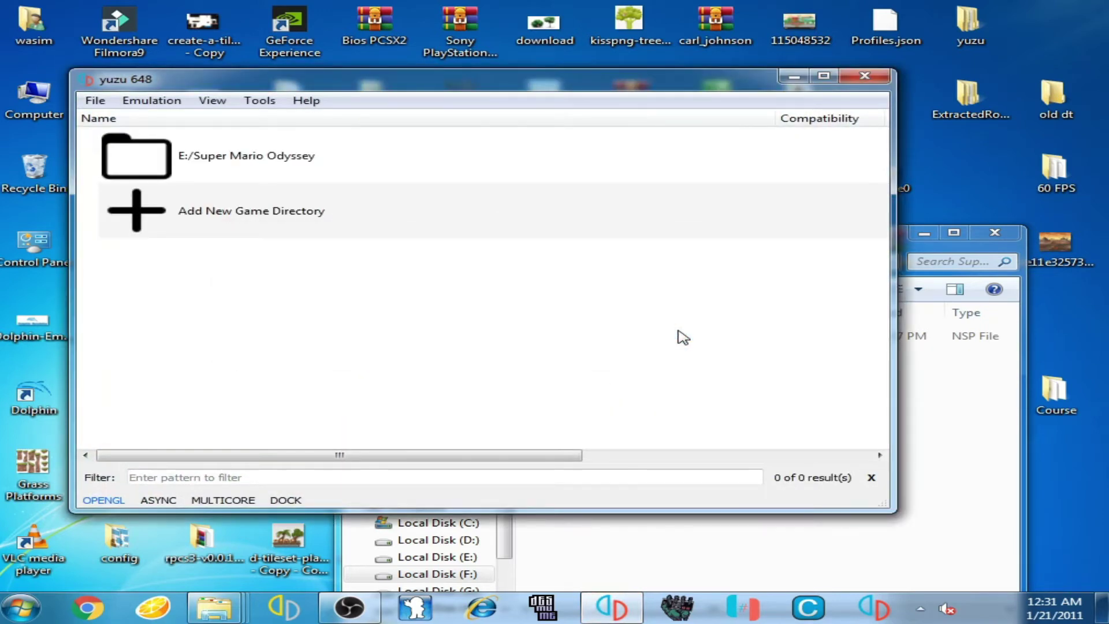
Open the keys folder inside yuzu's data folder via File > Open yuzu Folder
{"action": "left_click", "coordinate": [96, 103]}
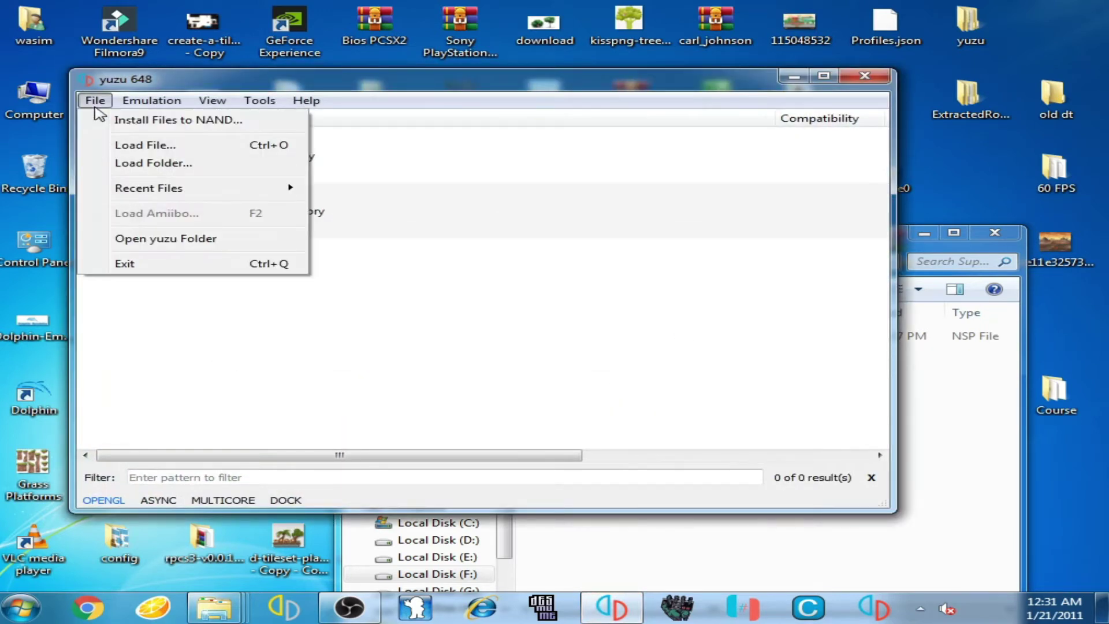
{"action": "left_click", "coordinate": [174, 239]}
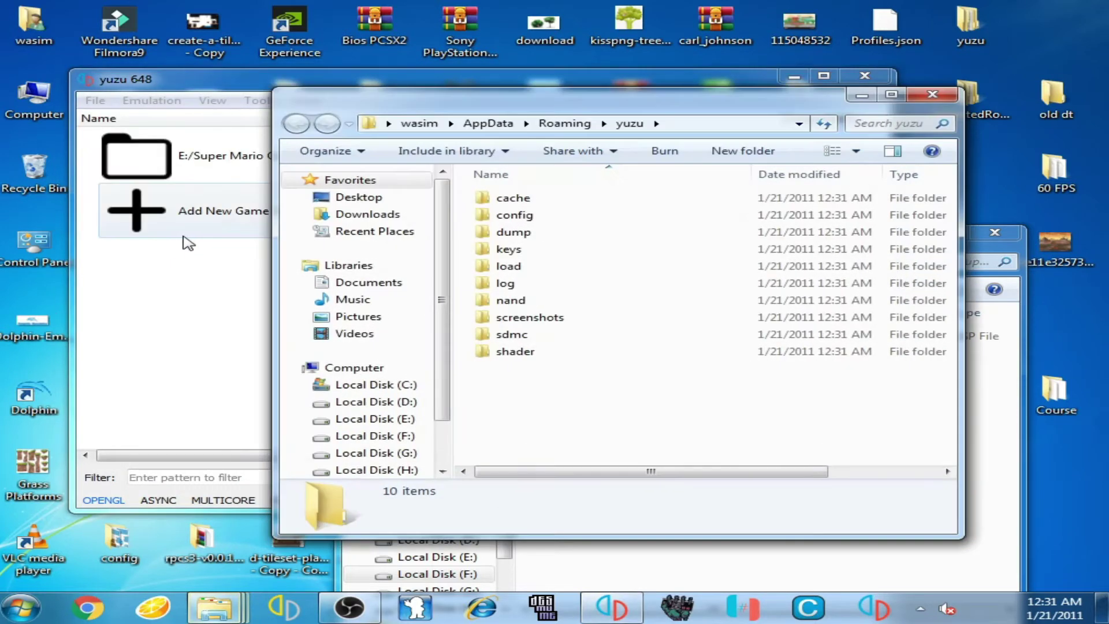
{"action": "left_click_drag", "start_coordinate": [721, 116], "coordinate": [623, 91]}
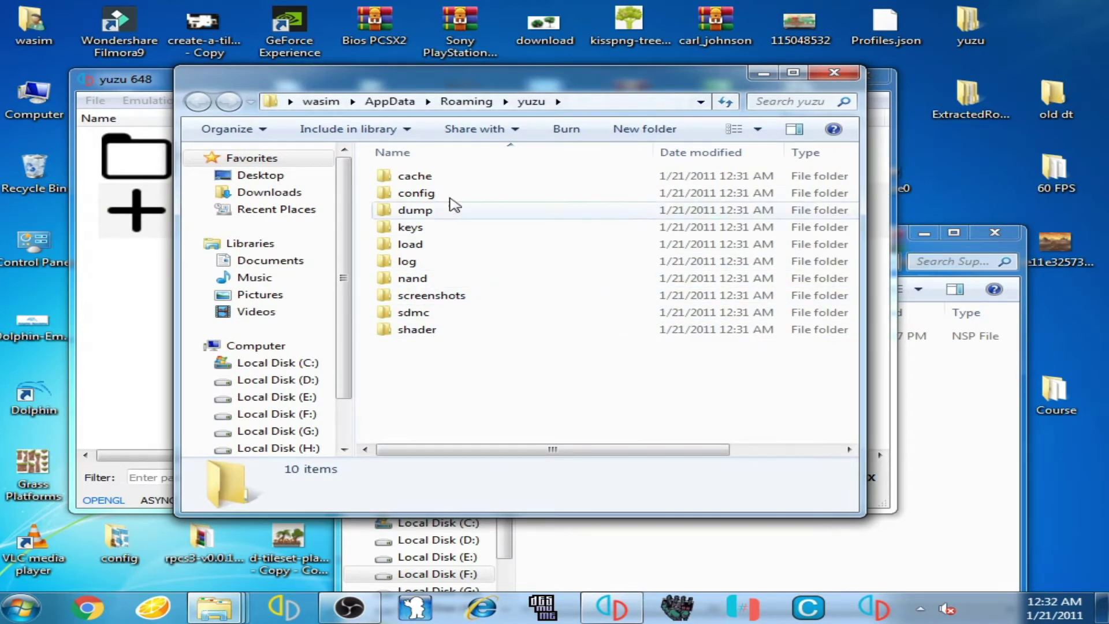
{"action": "left_click", "coordinate": [449, 228]}
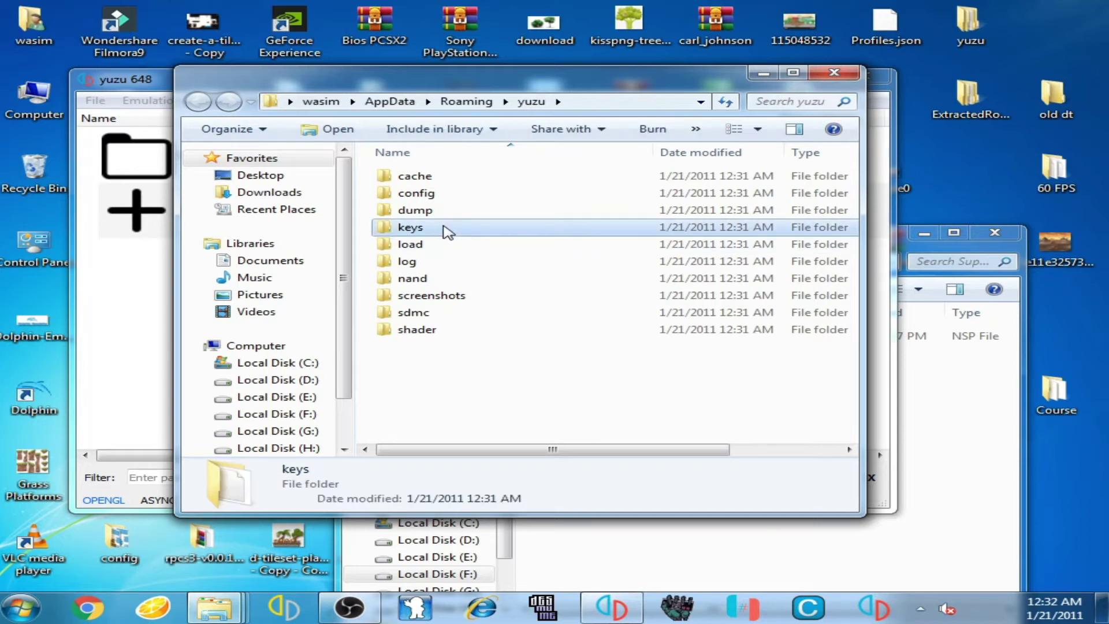
{"action": "double_click", "coordinate": [422, 232]}
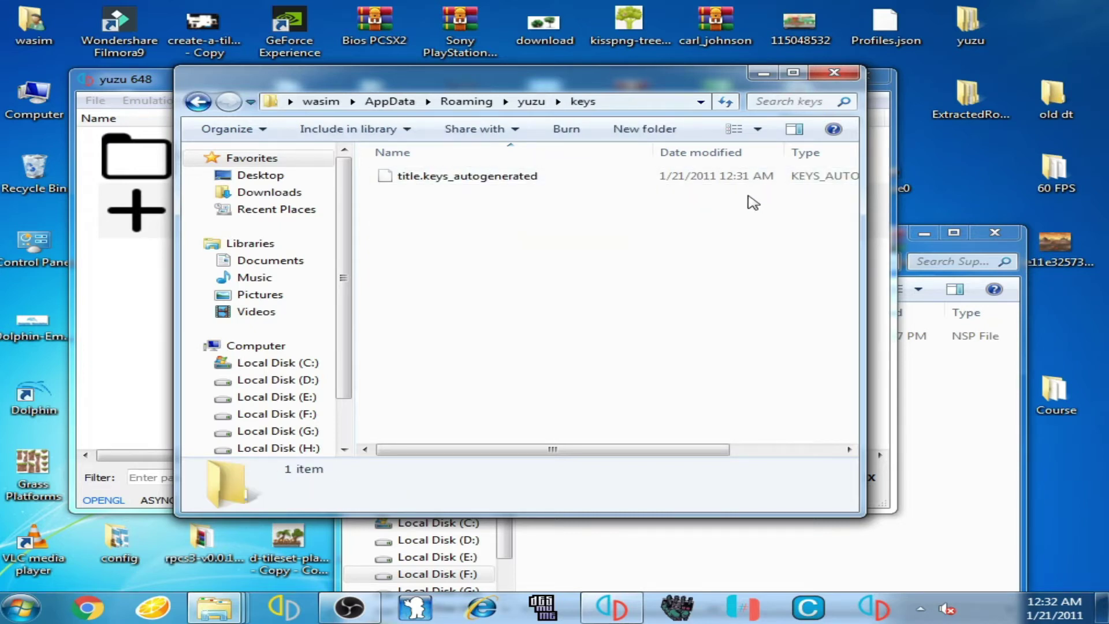
Copy prod.keys from the keys folder inside old dt
{"action": "double_click", "coordinate": [1053, 112]}
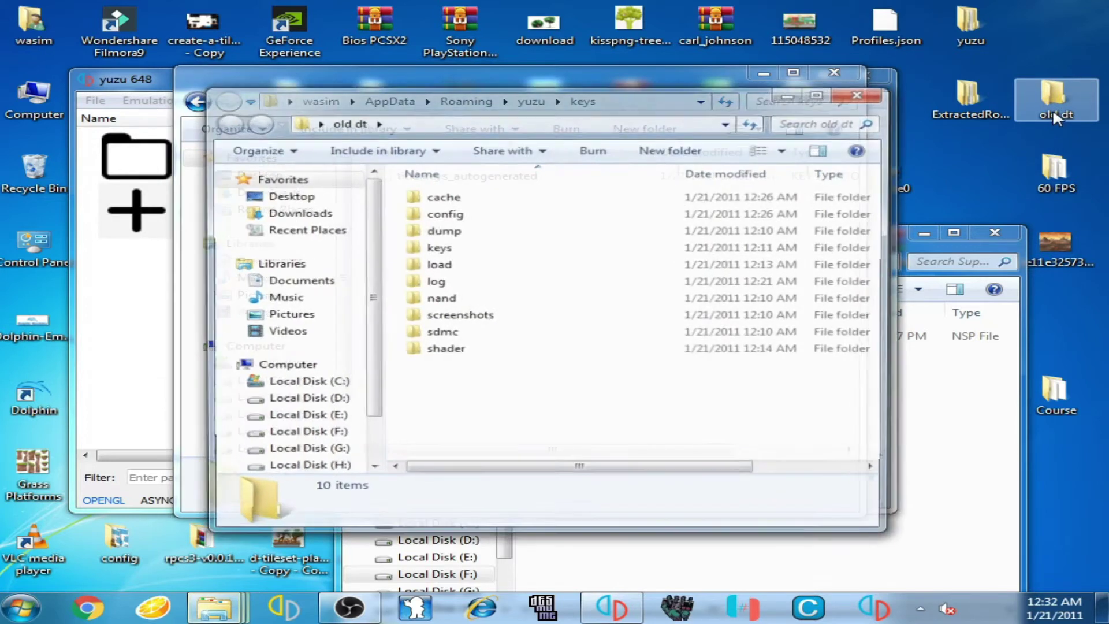
{"action": "left_click_drag", "start_coordinate": [428, 111], "coordinate": [832, 179]}
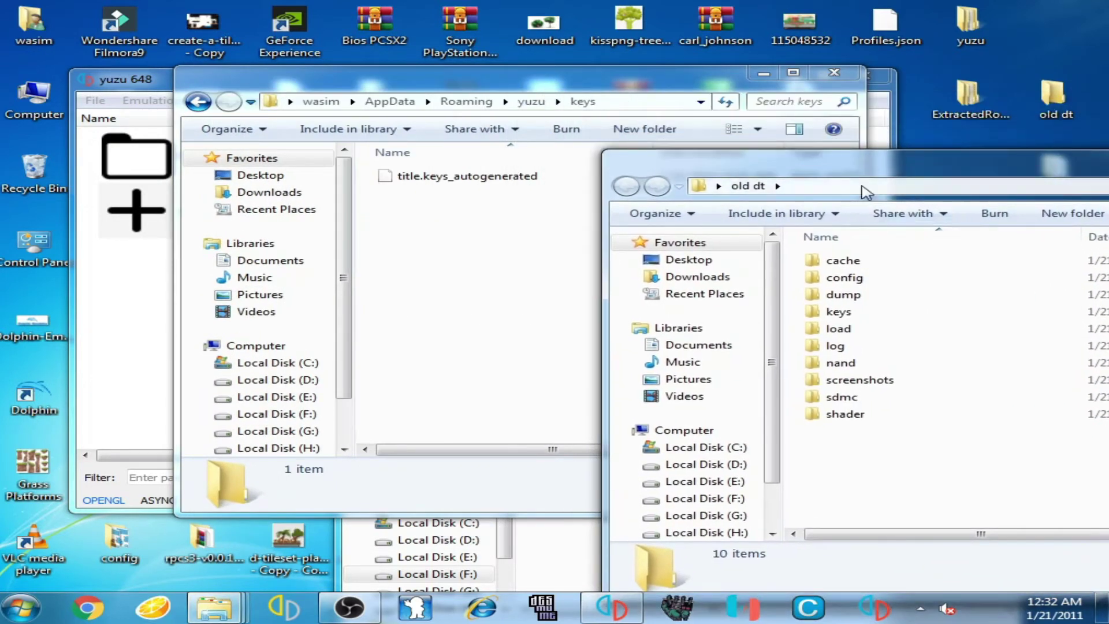
{"action": "double_click", "coordinate": [838, 317]}
{"action": "right_click", "coordinate": [839, 265]}
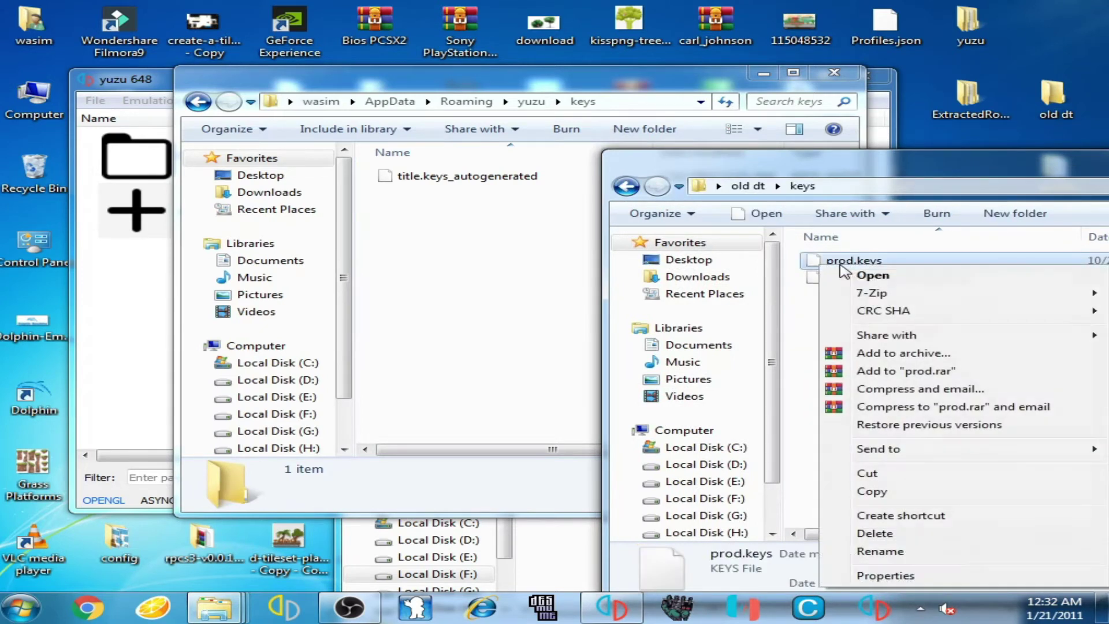
{"action": "left_click", "coordinate": [881, 491]}
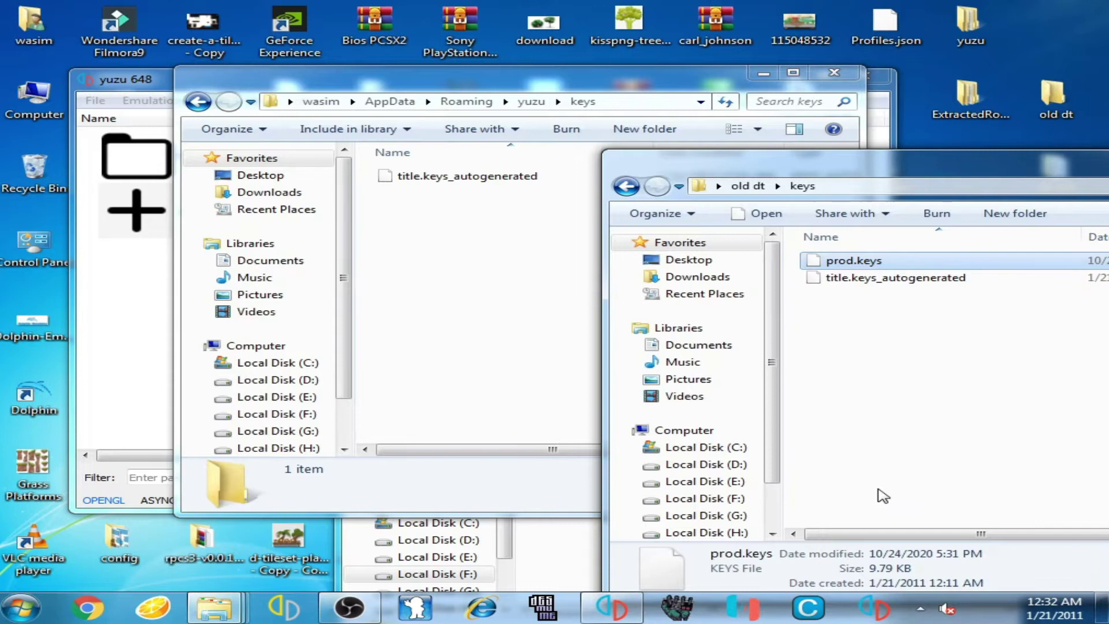
Paste prod.keys into yuzu's keys folder and close both keys windows
{"action": "left_click", "coordinate": [445, 268]}
{"action": "right_click", "coordinate": [447, 269]}
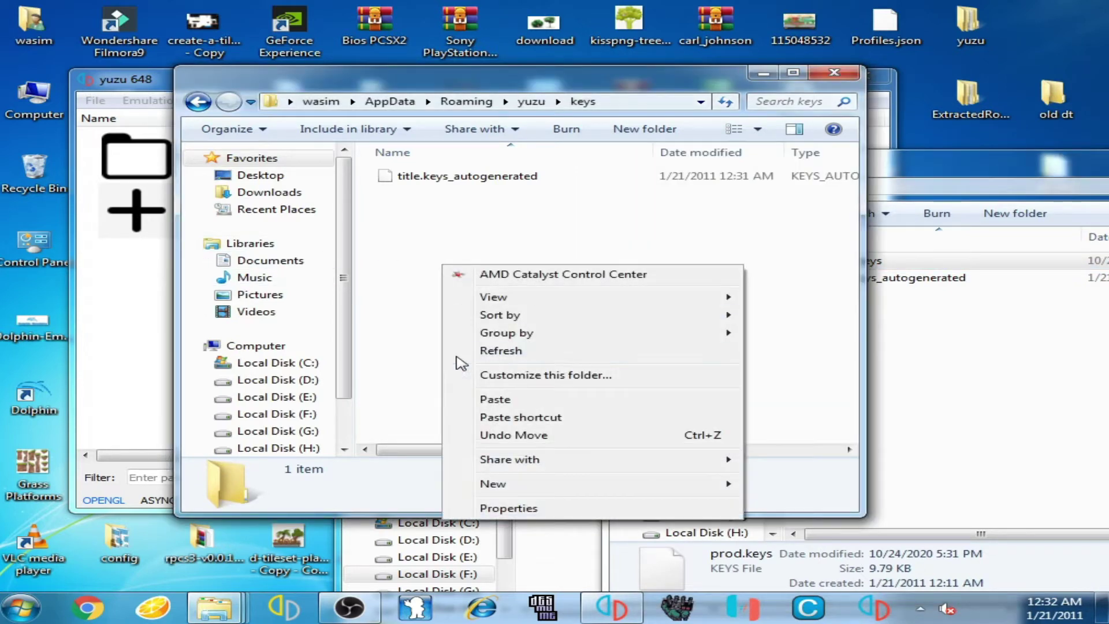
{"action": "left_click", "coordinate": [496, 399]}
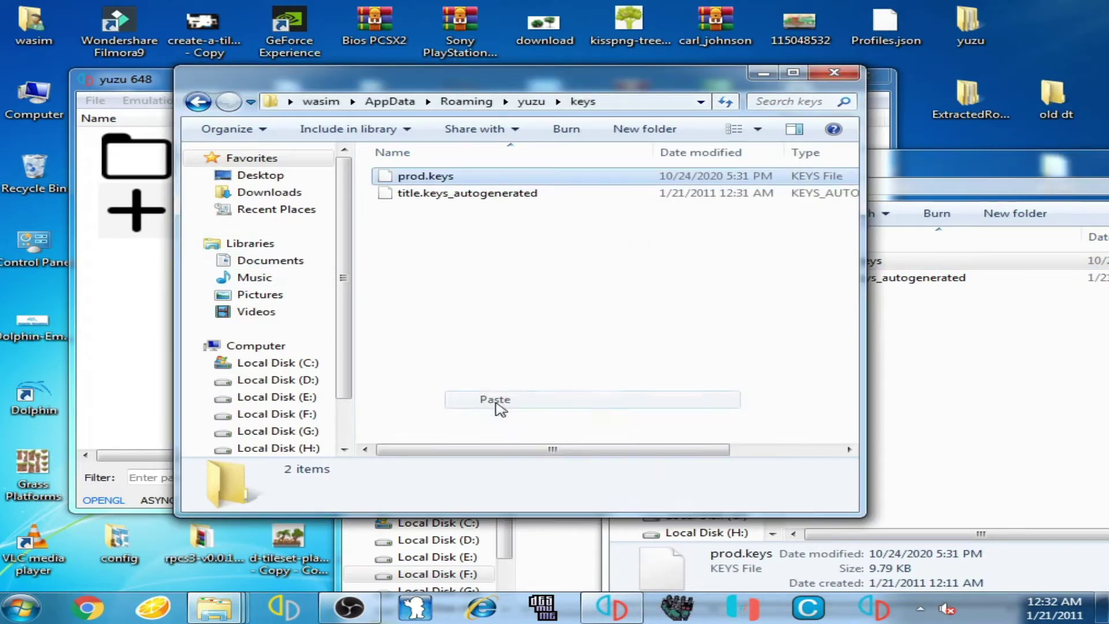
{"action": "left_click", "coordinate": [832, 74]}
{"action": "left_click_drag", "start_coordinate": [907, 178], "coordinate": [631, 148]}
{"action": "left_click", "coordinate": [974, 127]}
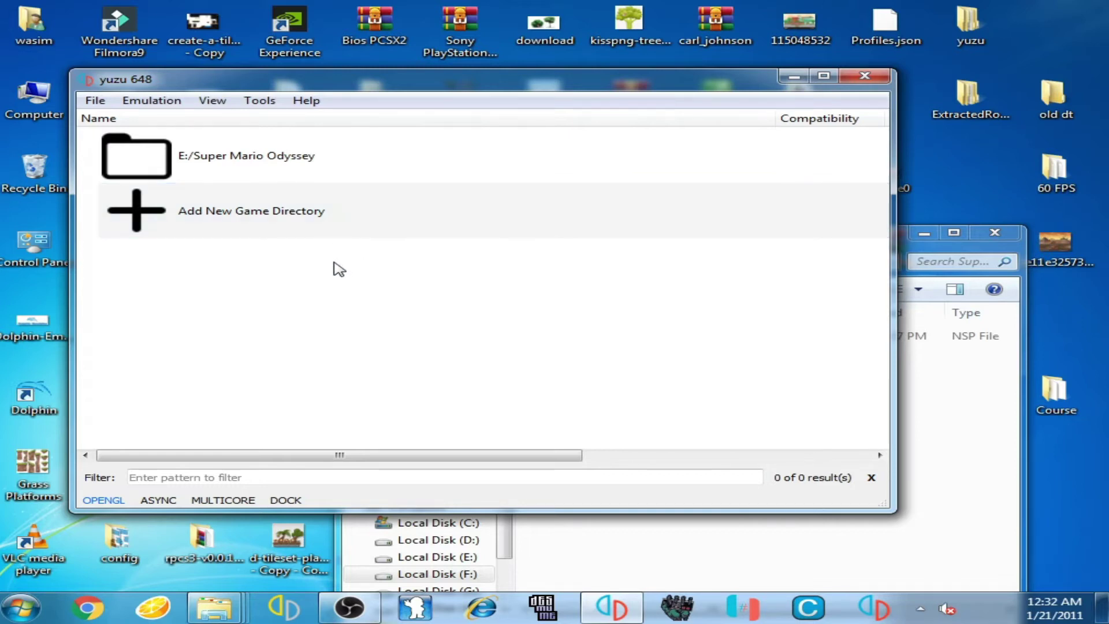
Add E:\Super Mario Odyssey as a yuzu game directory, then close yuzu
{"action": "double_click", "coordinate": [309, 223]}
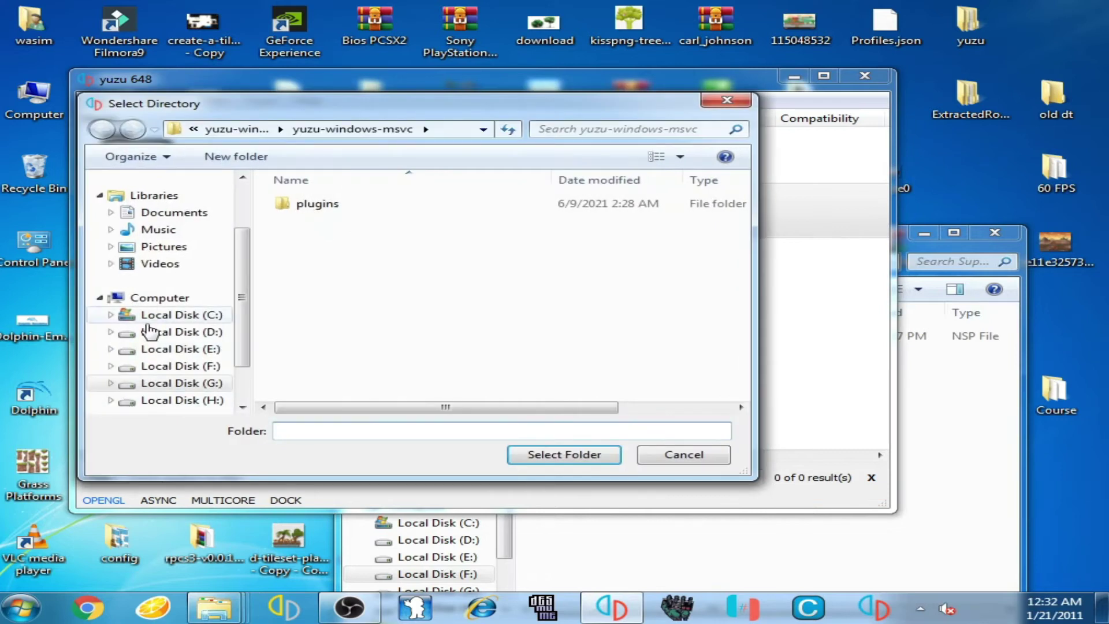
{"action": "left_click", "coordinate": [166, 299]}
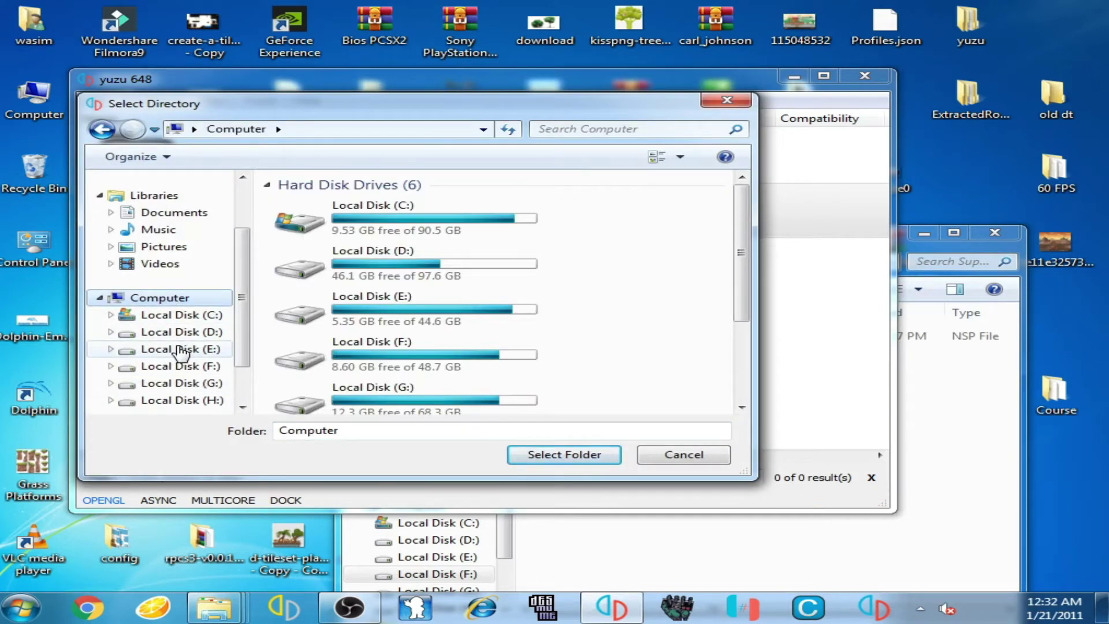
{"action": "double_click", "coordinate": [389, 322]}
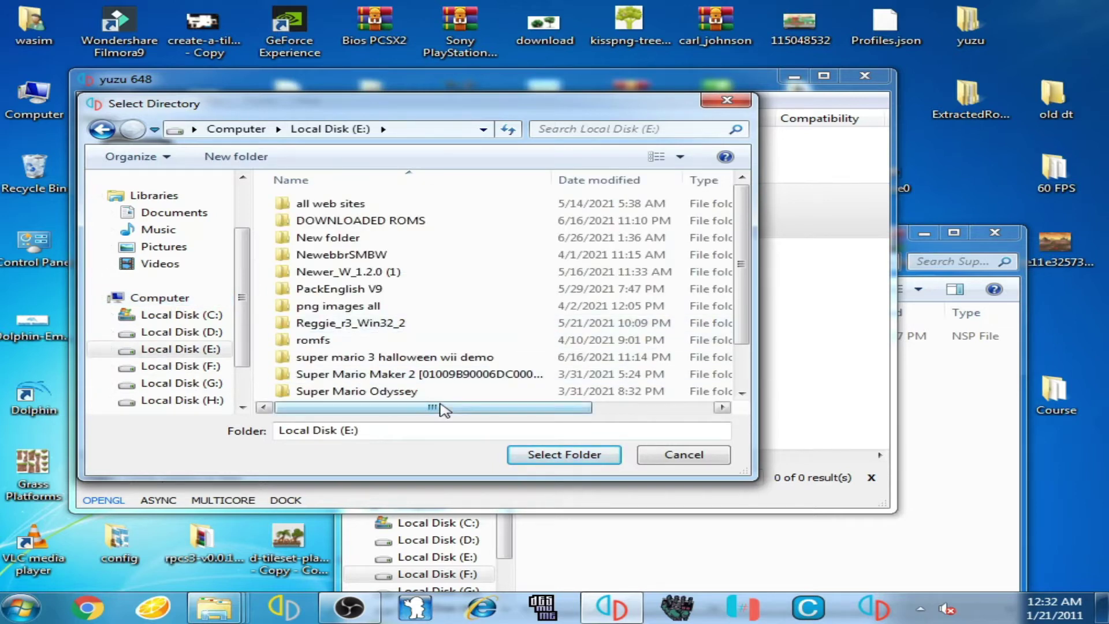
{"action": "left_click", "coordinate": [399, 392]}
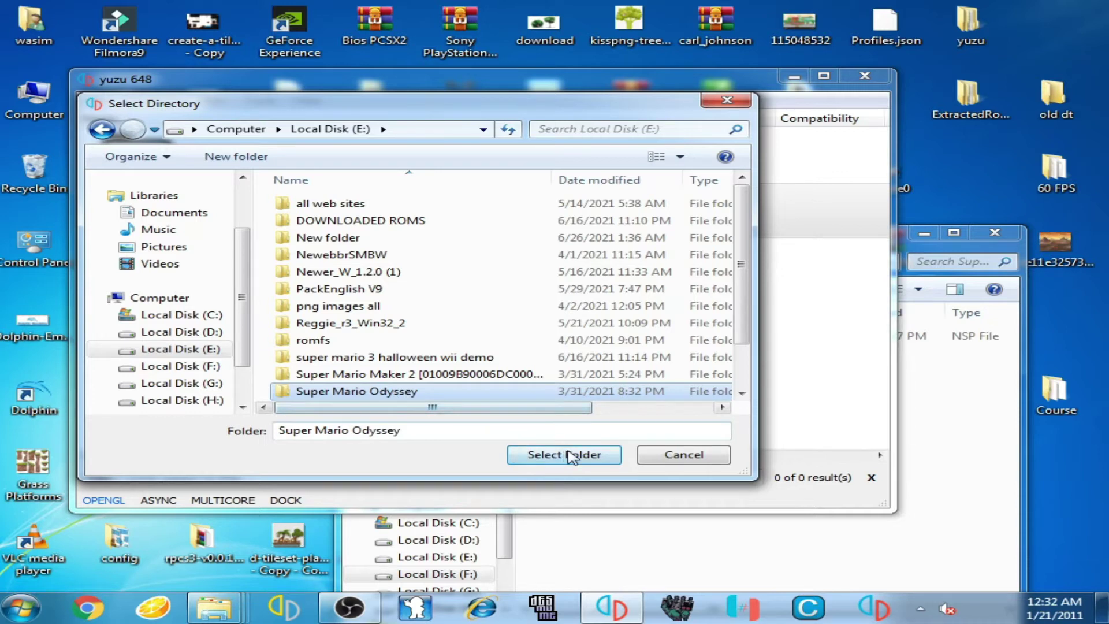
{"action": "left_click", "coordinate": [571, 455]}
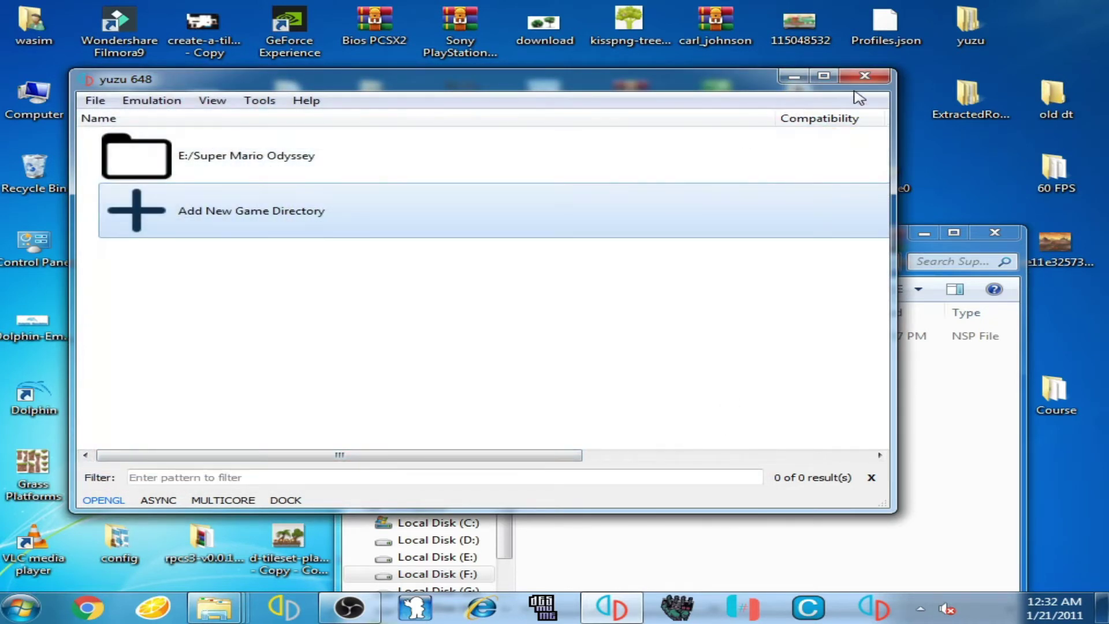
{"action": "left_click", "coordinate": [865, 76]}
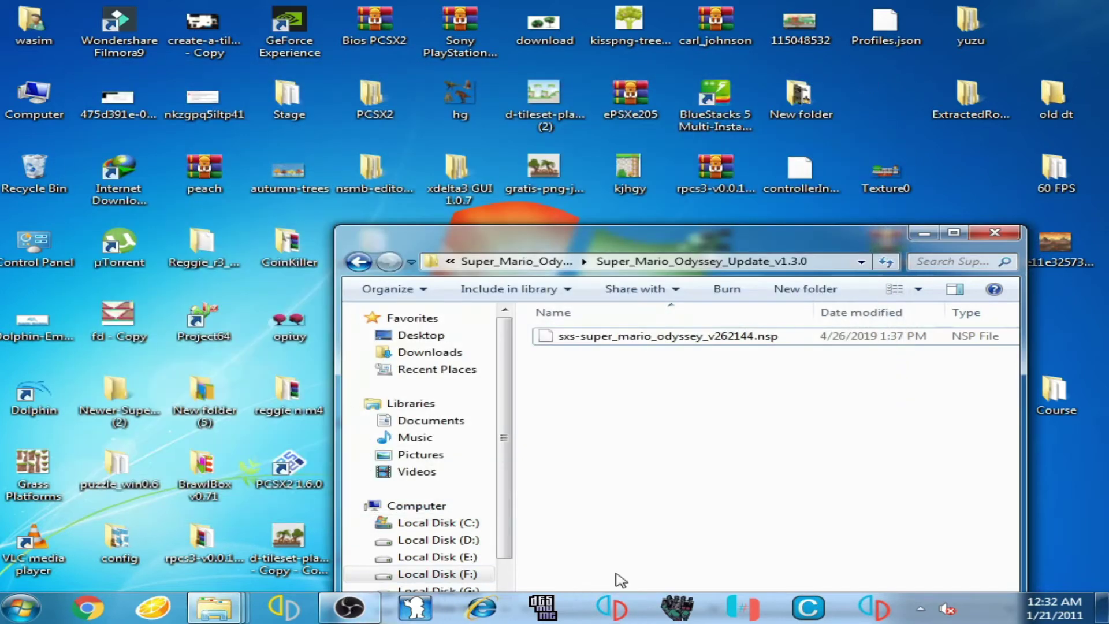
Relaunch yuzu and right-click the Super Mario Odyssey entry in the game list
{"action": "left_click", "coordinate": [612, 605]}
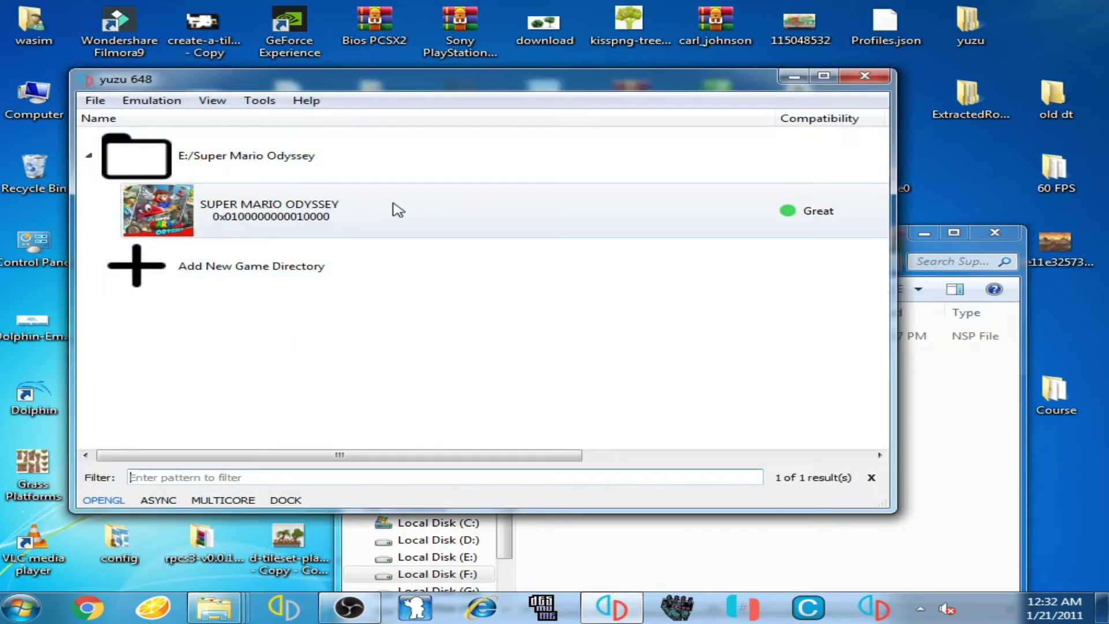
{"action": "right_click", "coordinate": [354, 227]}
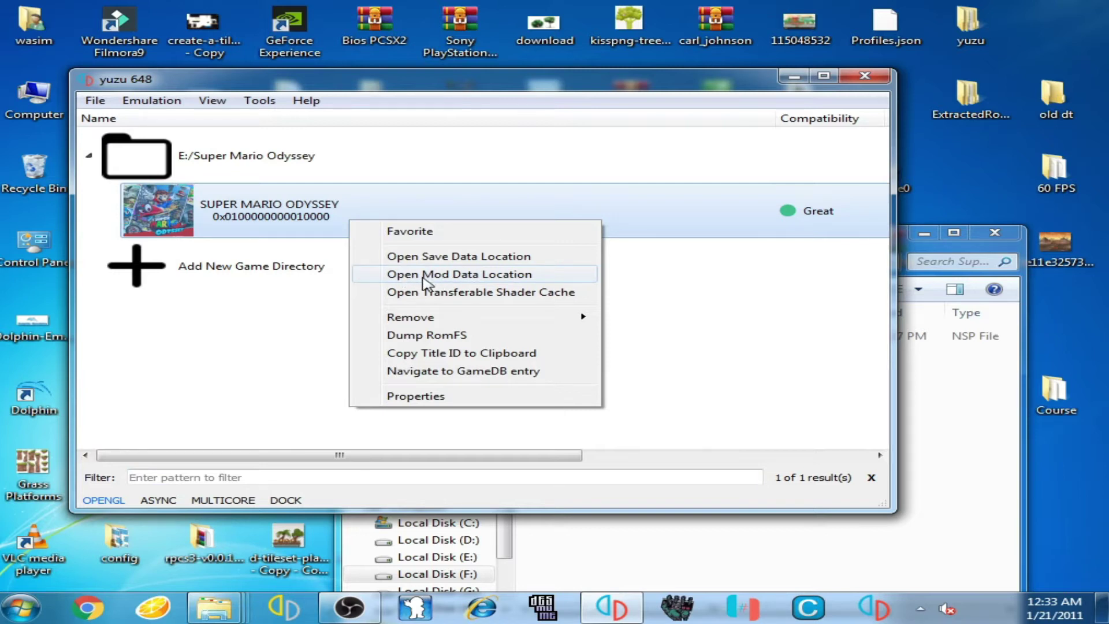
Open Super Mario Odyssey's mod data folder beside drive E's New folder holding the Super Luigi Odyssey archive
{"action": "left_click", "coordinate": [456, 276]}
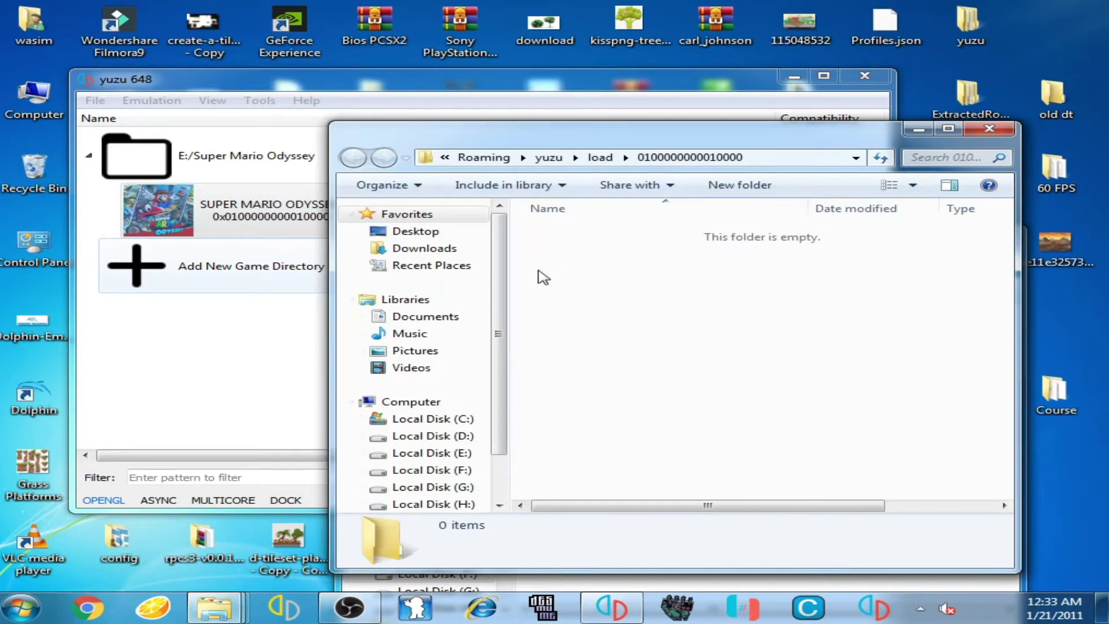
{"action": "left_click_drag", "start_coordinate": [712, 143], "coordinate": [620, 144]}
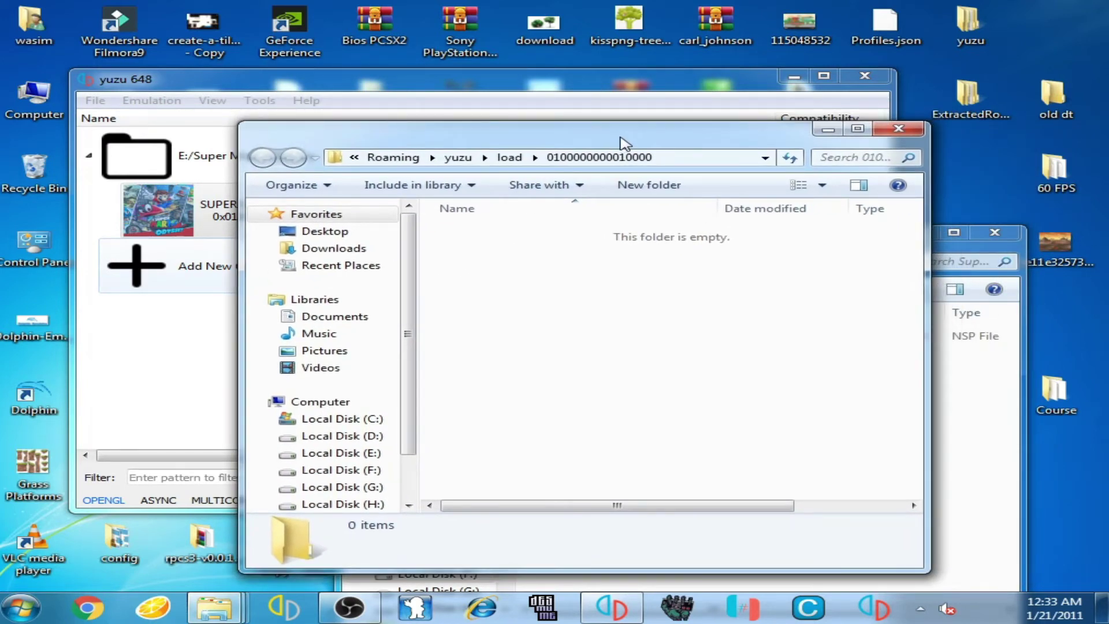
{"action": "left_click", "coordinate": [214, 608]}
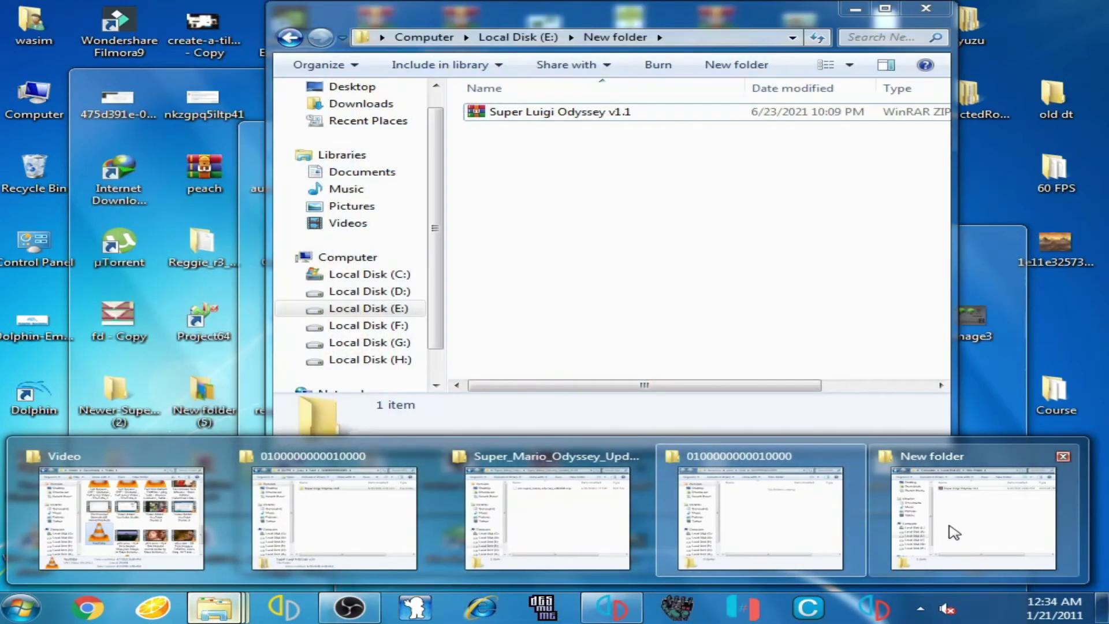
{"action": "left_click", "coordinate": [952, 531]}
{"action": "left_click_drag", "start_coordinate": [450, 20], "coordinate": [569, 188]}
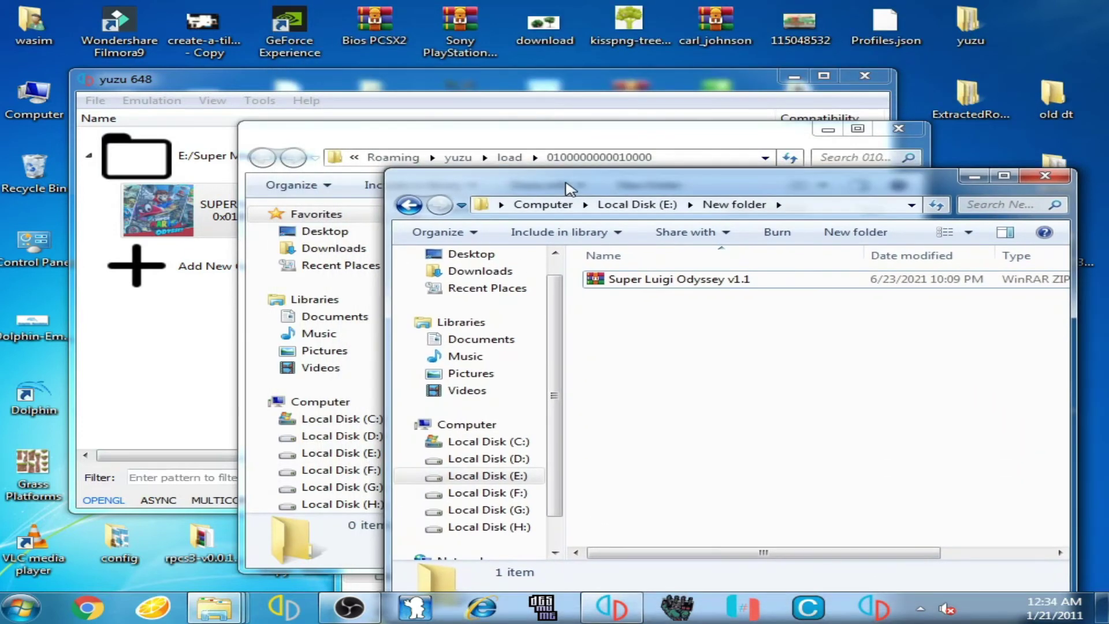
{"action": "left_click", "coordinate": [409, 205]}
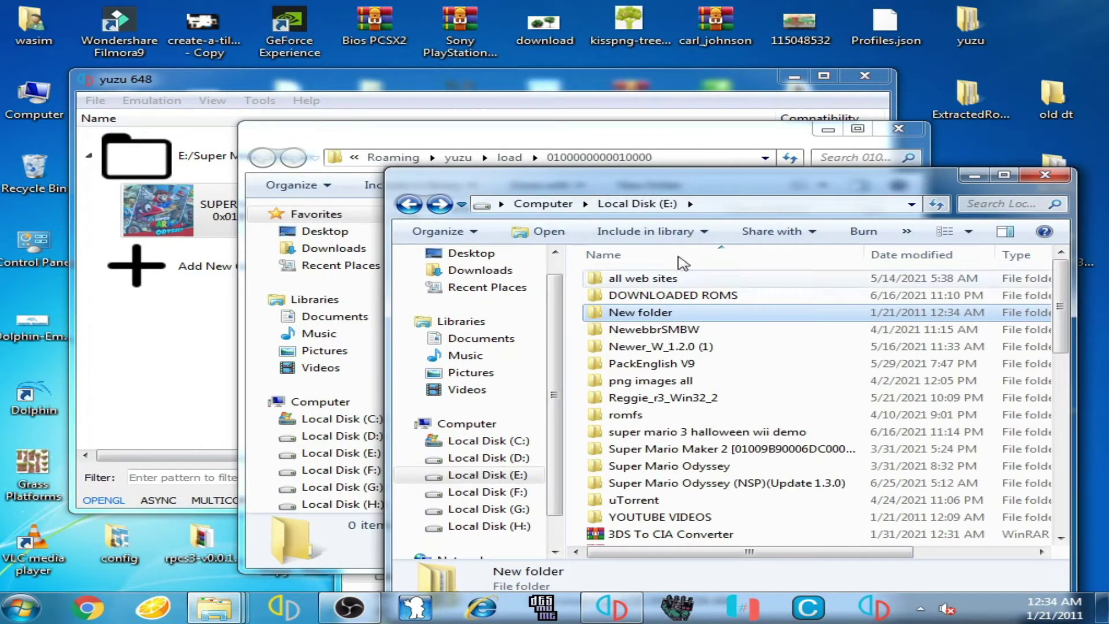
{"action": "double_click", "coordinate": [648, 312]}
{"action": "left_click_drag", "start_coordinate": [630, 192], "coordinate": [627, 128]}
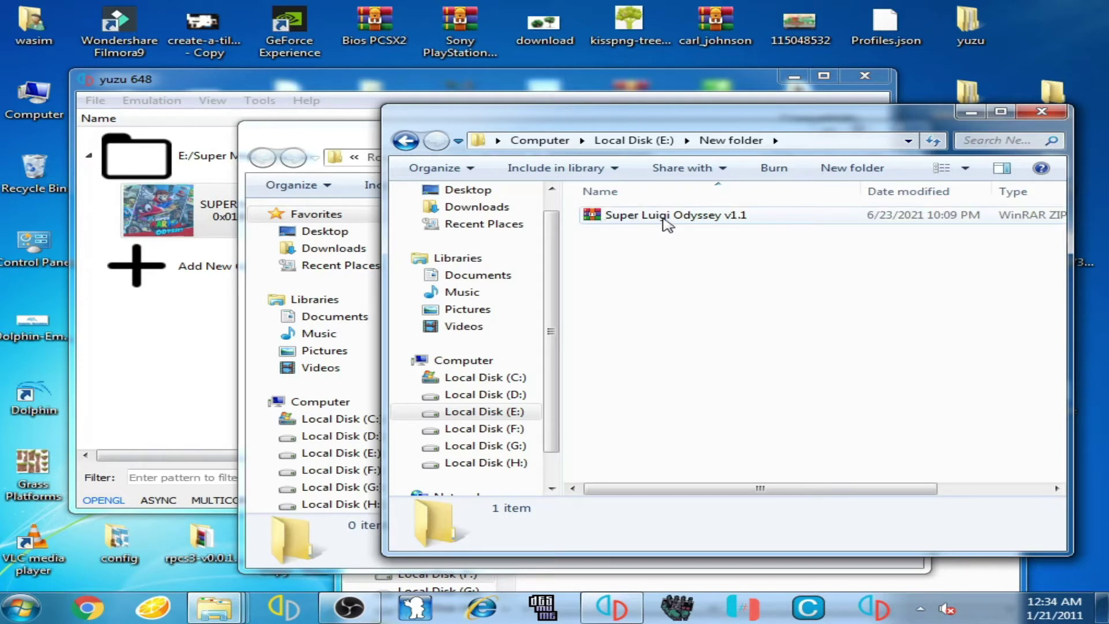
Extract the Super Luigi Odyssey v1.1 archive to its own folder, open it, and arrange the windows
{"action": "right_click", "coordinate": [664, 222]}
{"action": "left_click", "coordinate": [739, 304]}
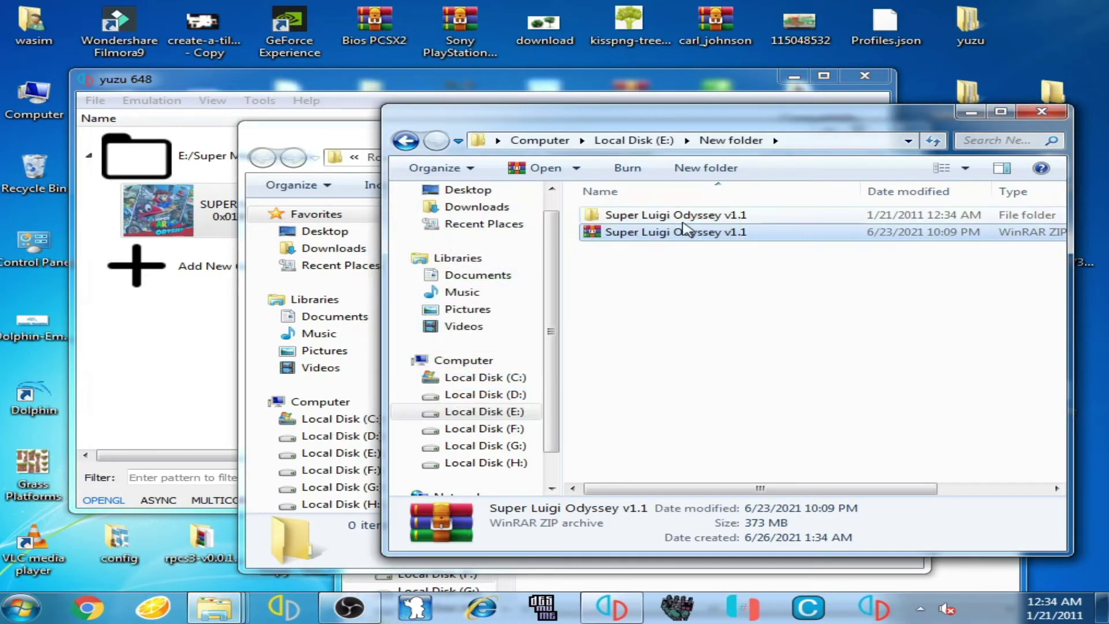
{"action": "double_click", "coordinate": [692, 215]}
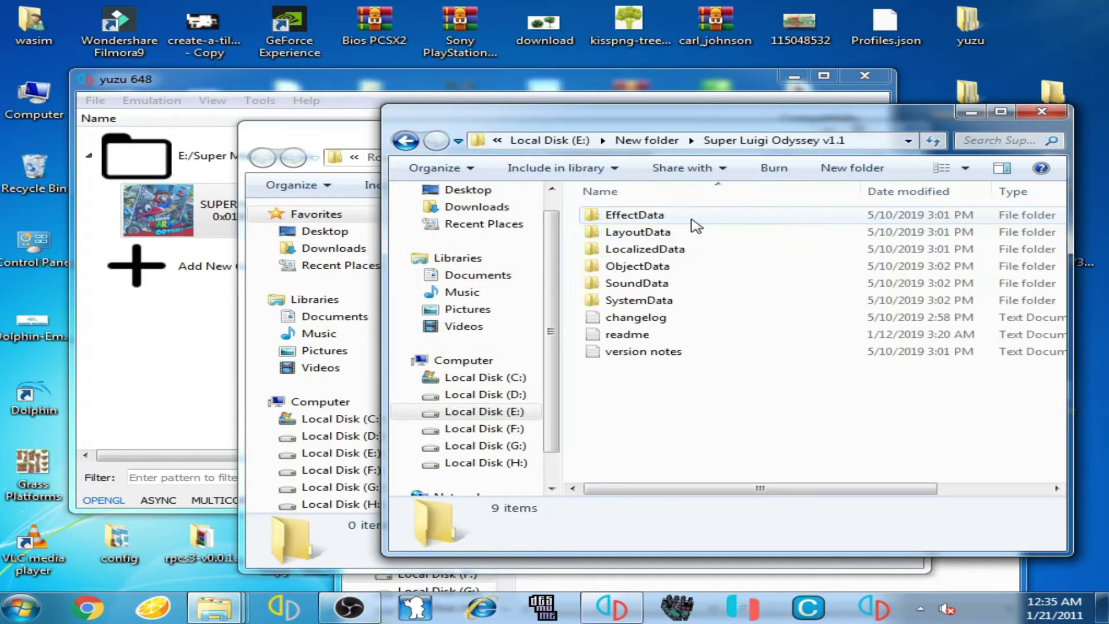
{"action": "left_click_drag", "start_coordinate": [730, 120], "coordinate": [667, 124]}
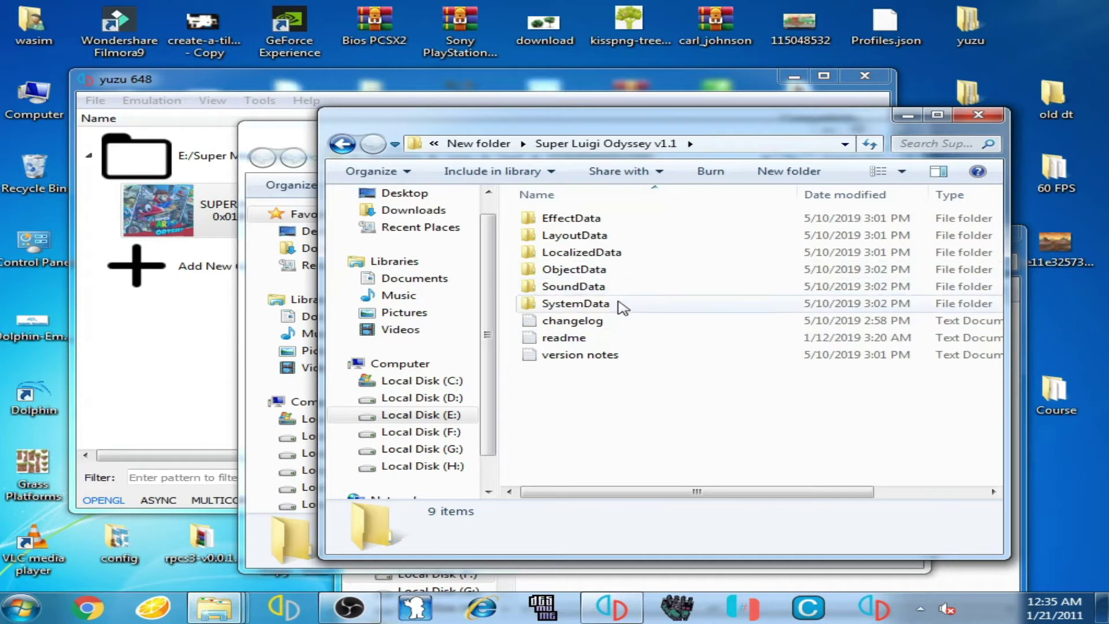
{"action": "left_click_drag", "start_coordinate": [523, 124], "coordinate": [569, 152]}
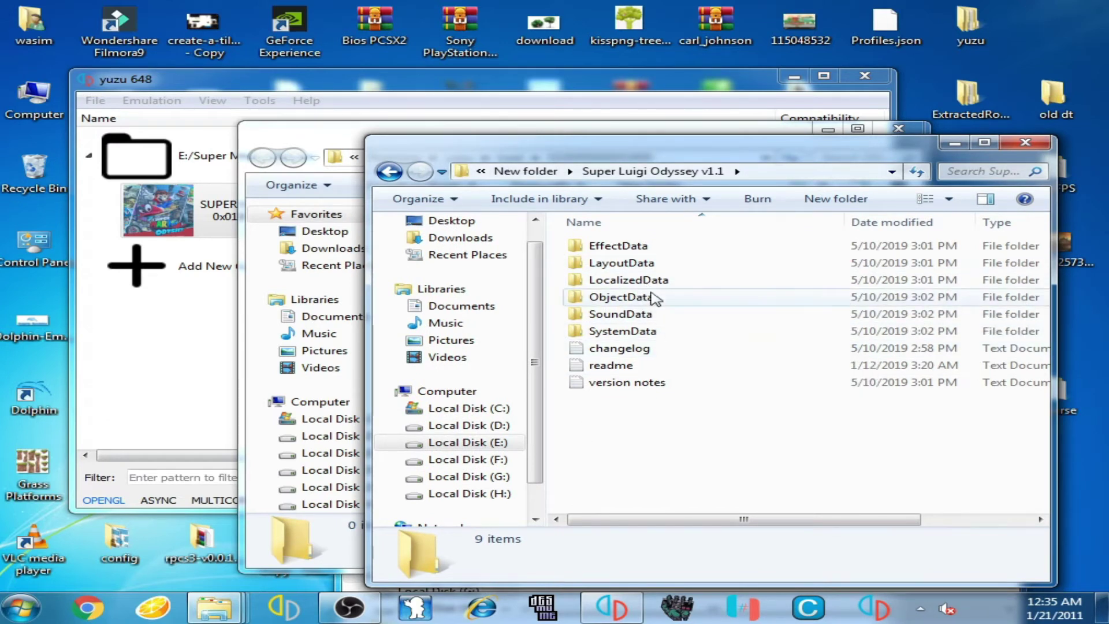
{"action": "left_click_drag", "start_coordinate": [550, 157], "coordinate": [642, 163]}
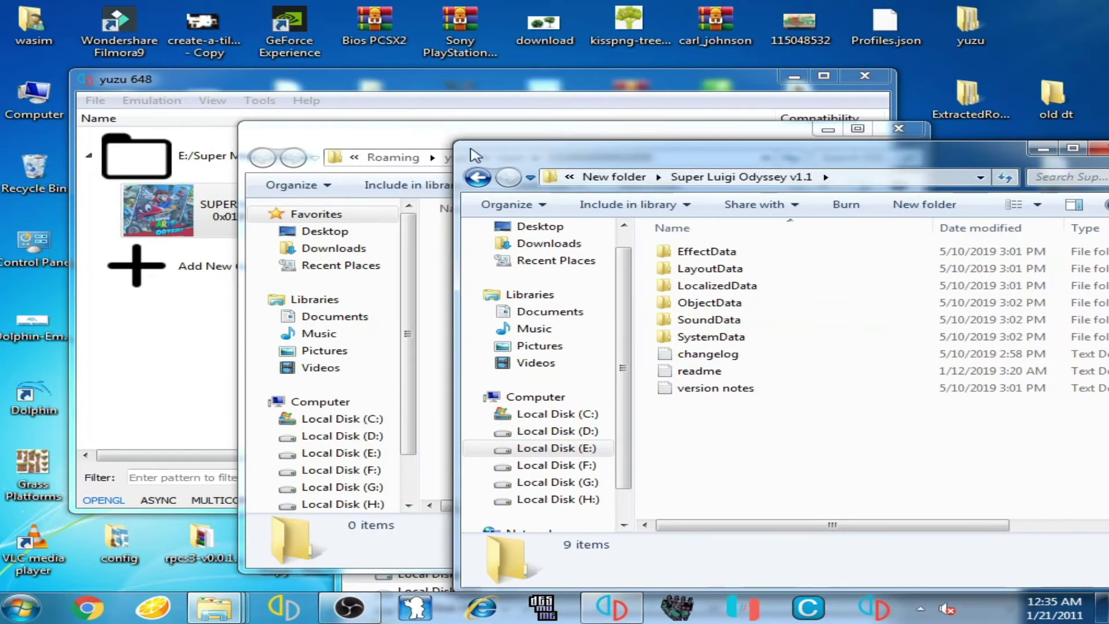
{"action": "left_click_drag", "start_coordinate": [424, 145], "coordinate": [218, 124]}
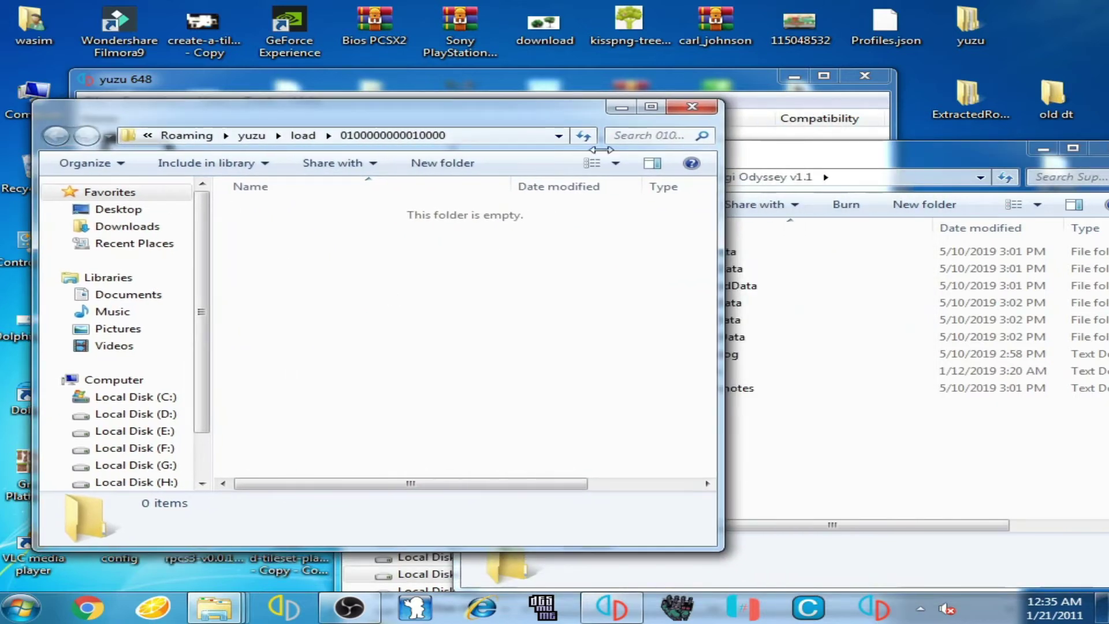
Close the empty mod folder window and reopen Super Mario Odyssey's mod data location
{"action": "left_click", "coordinate": [692, 108]}
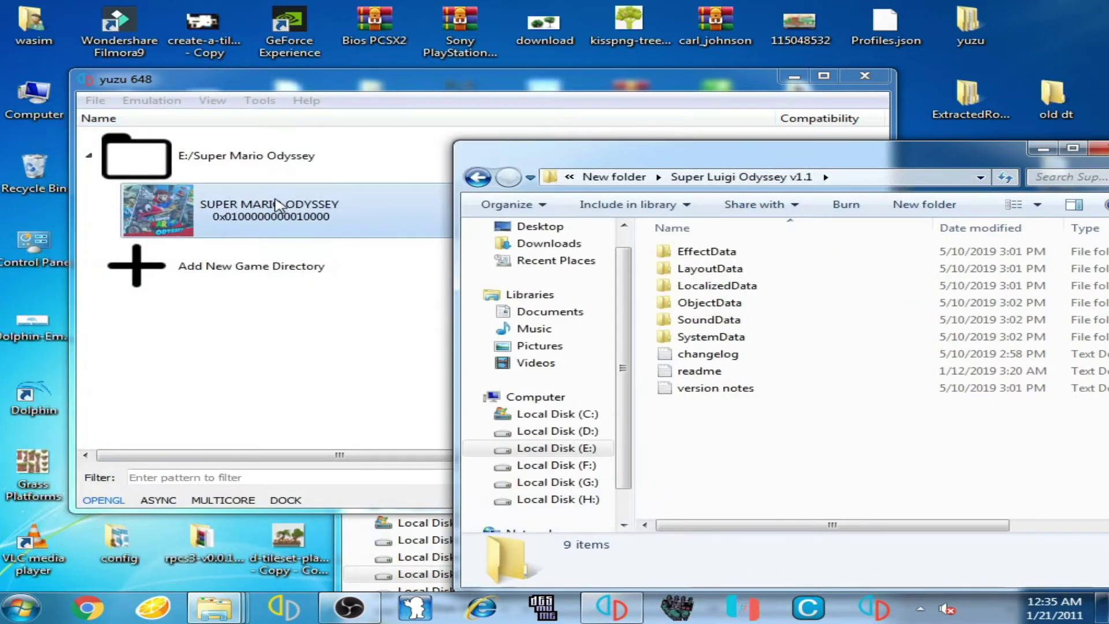
{"action": "left_click", "coordinate": [281, 207]}
{"action": "right_click", "coordinate": [282, 206]}
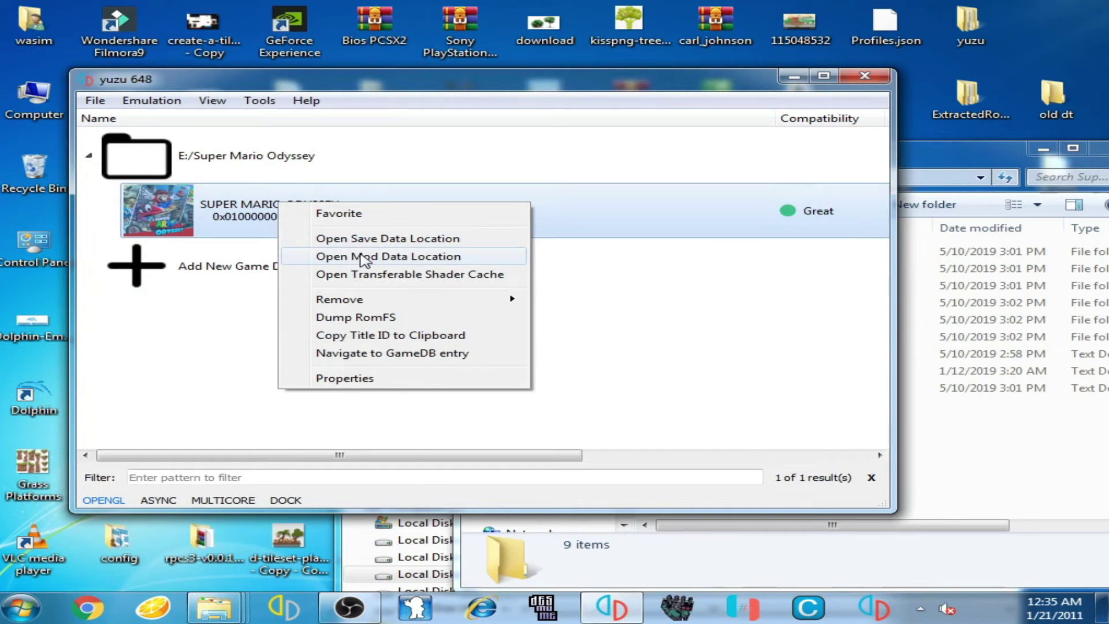
{"action": "left_click", "coordinate": [364, 257]}
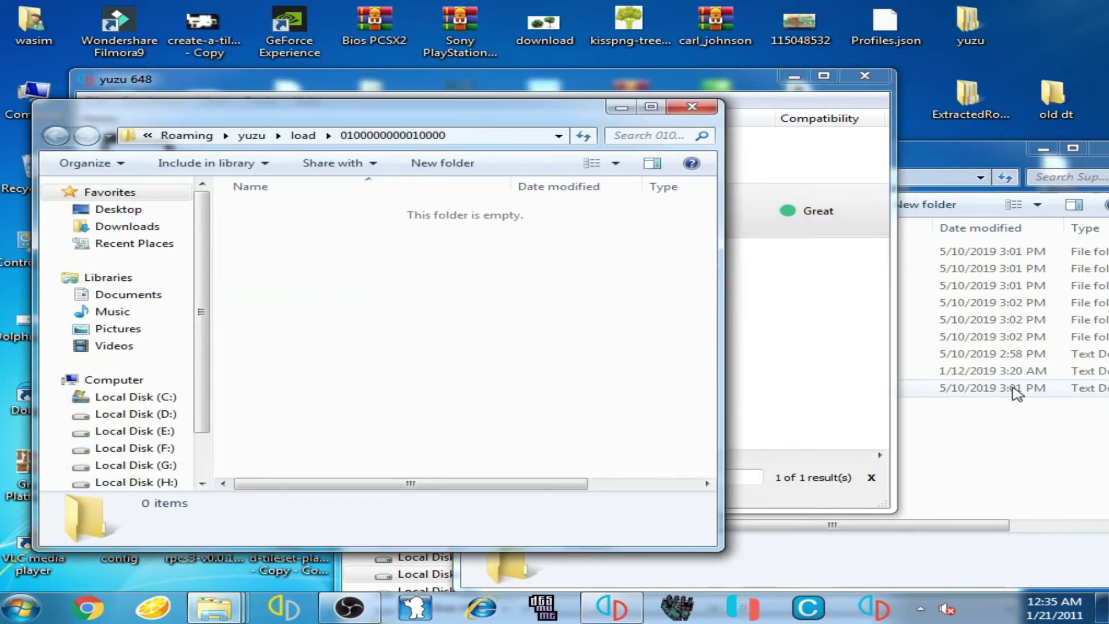
Copy the Super Luigi Odyssey v1.1 folder from New folder into the game's mod folder
{"action": "left_click", "coordinate": [989, 166]}
{"action": "left_click", "coordinate": [476, 179]}
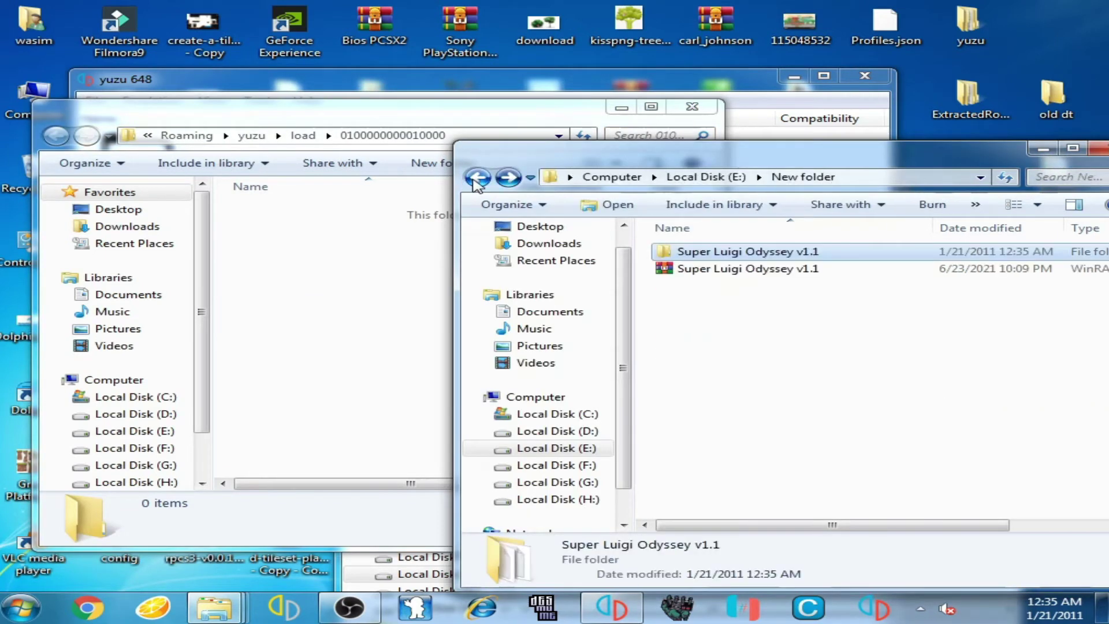
{"action": "right_click", "coordinate": [708, 253]}
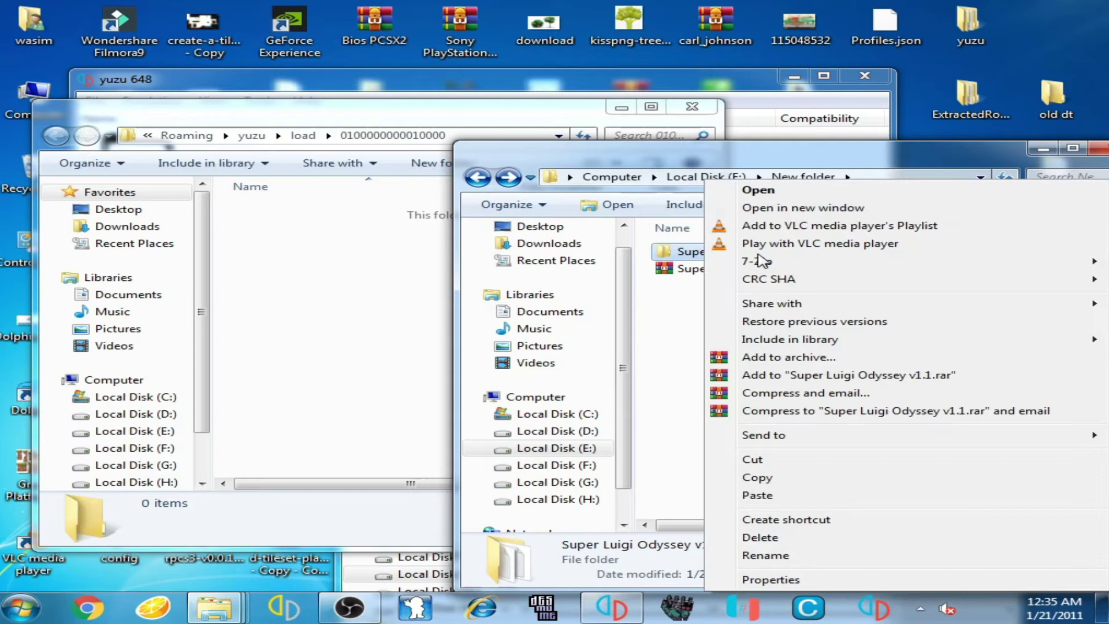
{"action": "left_click", "coordinate": [764, 479]}
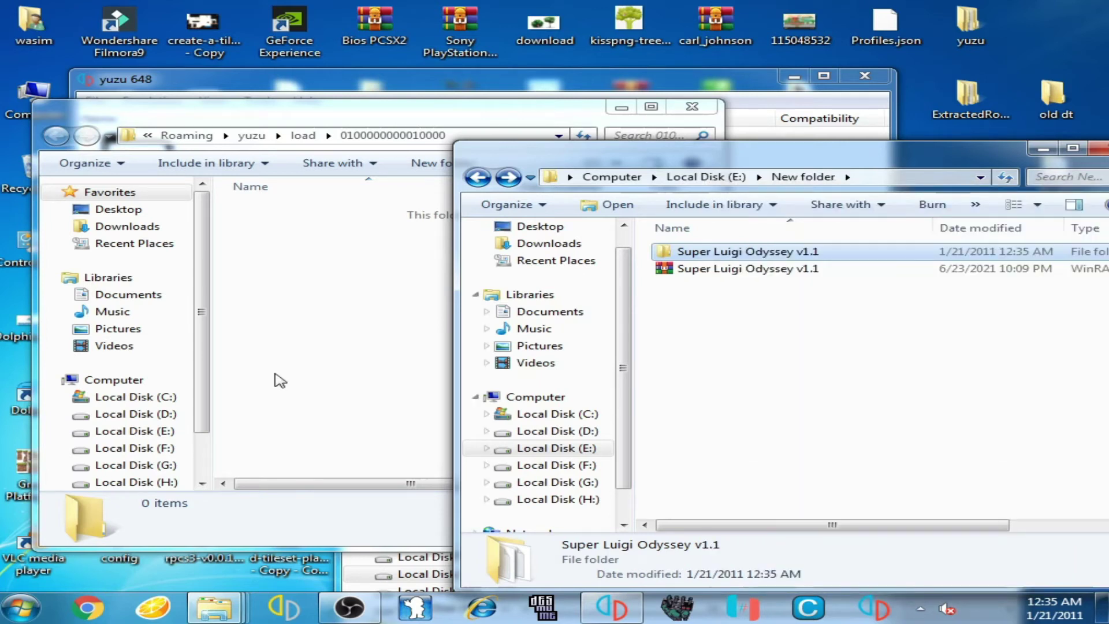
{"action": "left_click", "coordinate": [337, 297]}
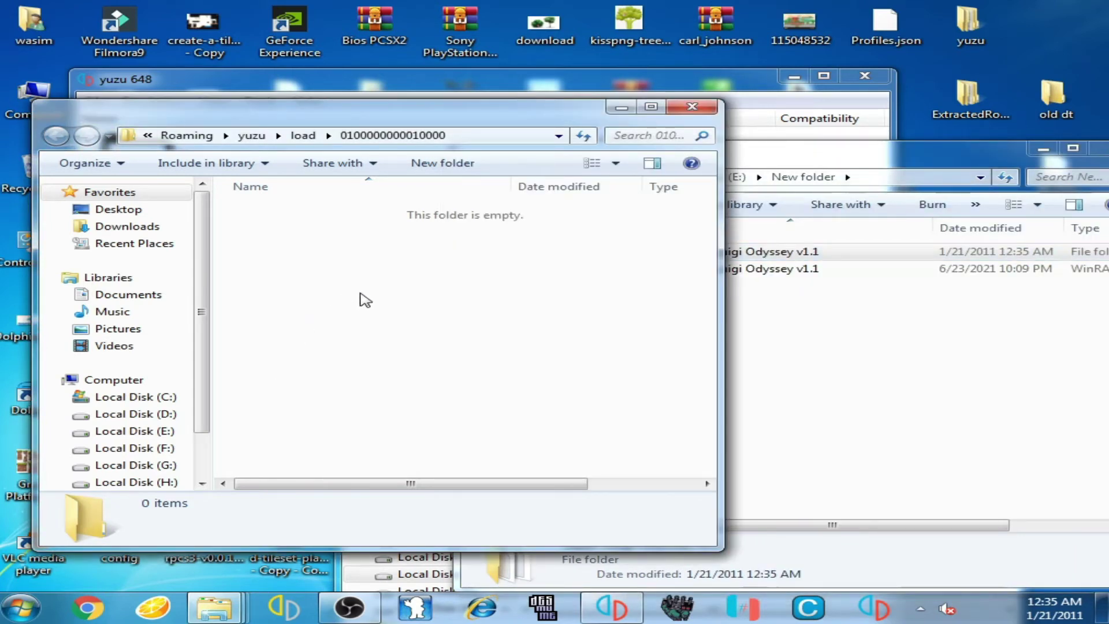
{"action": "right_click", "coordinate": [365, 300]}
{"action": "left_click", "coordinate": [406, 428]}
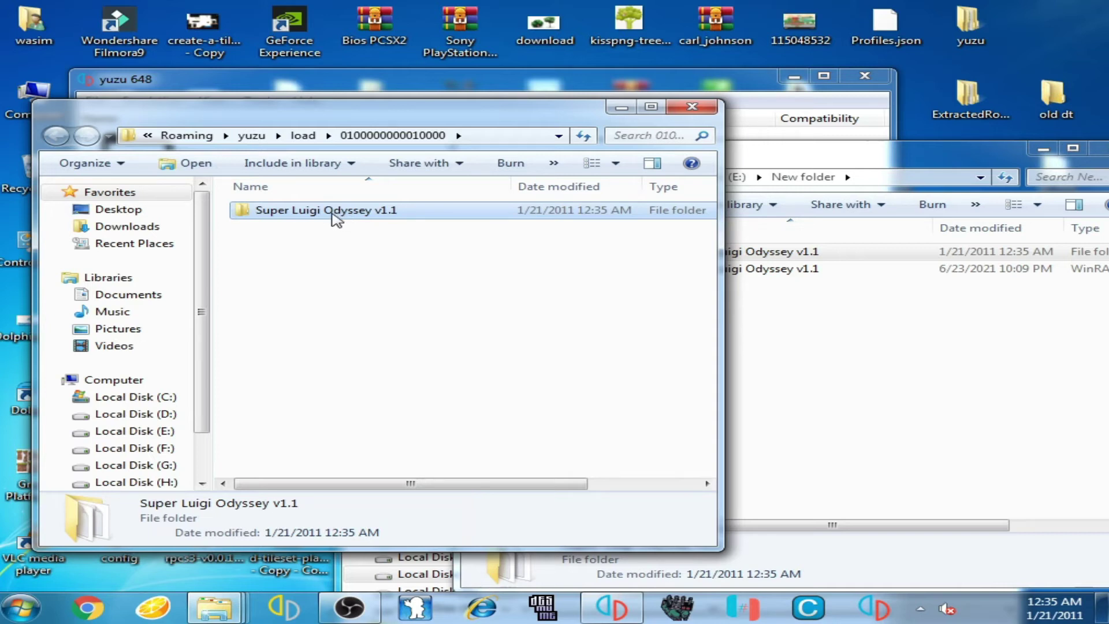
Rename the Super Luigi Odyssey v1.1 folder to romfs
{"action": "right_click", "coordinate": [333, 213]}
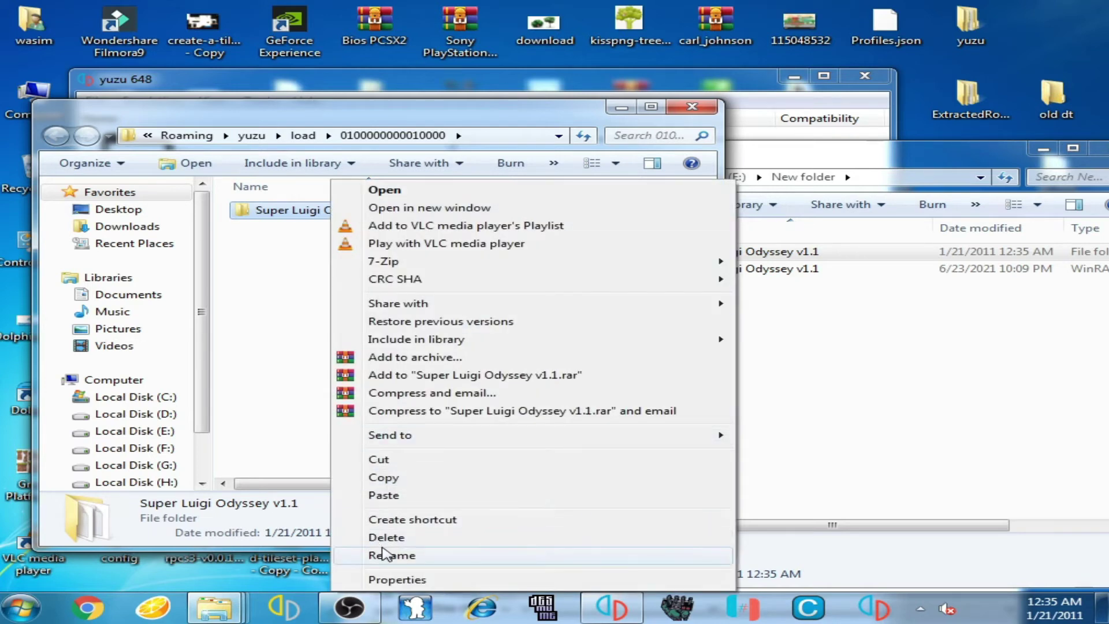
{"action": "left_click", "coordinate": [392, 556]}
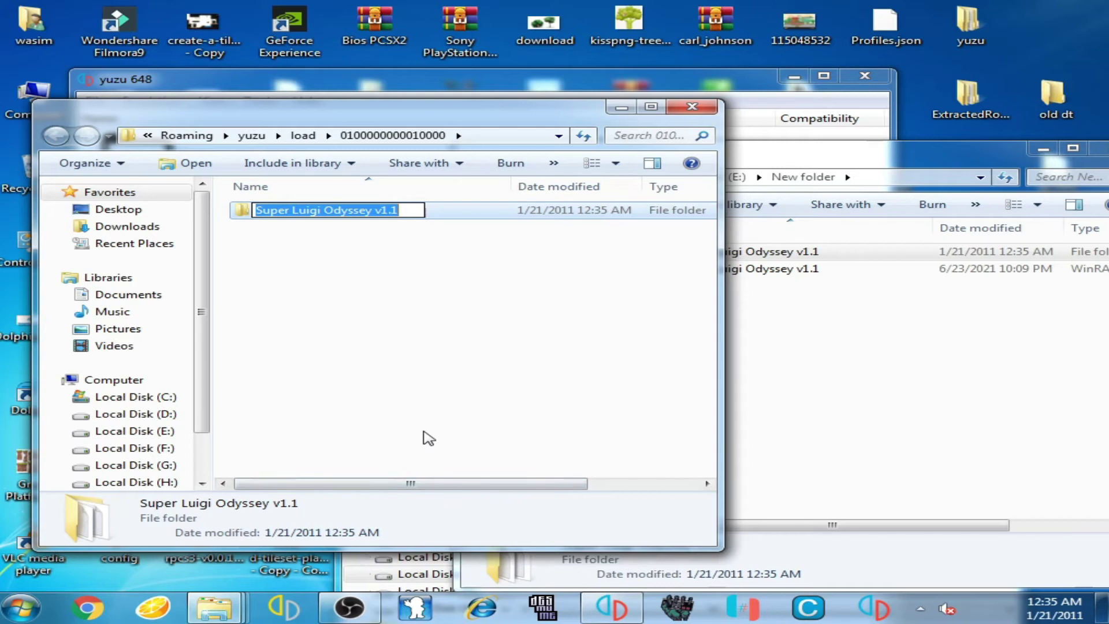
{"action": "type", "text": "romfs"}
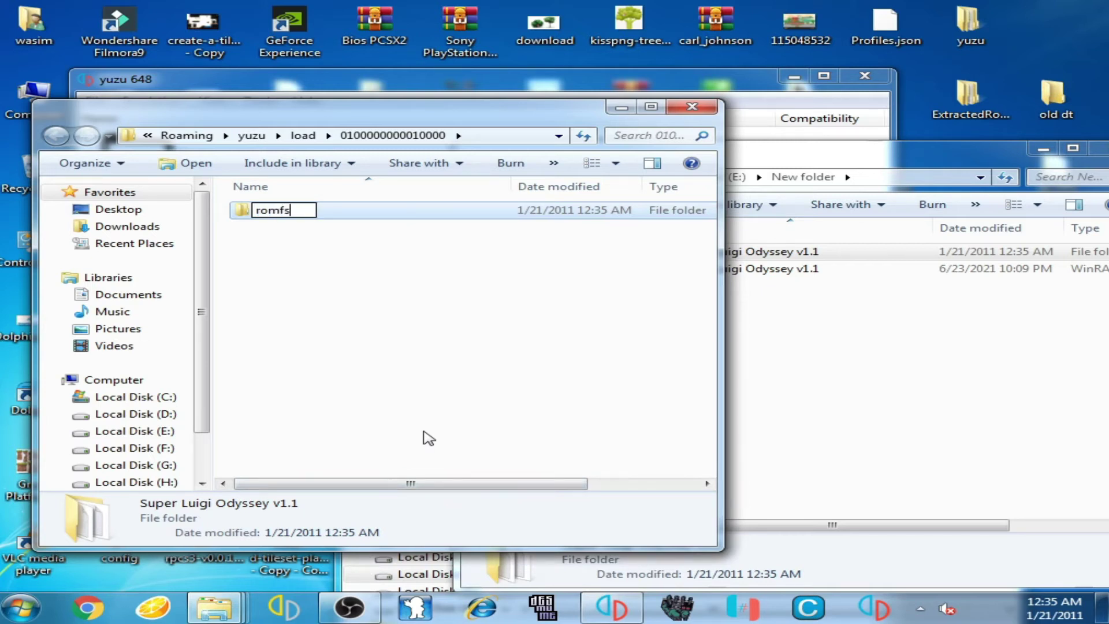
{"action": "key", "text": "Return"}
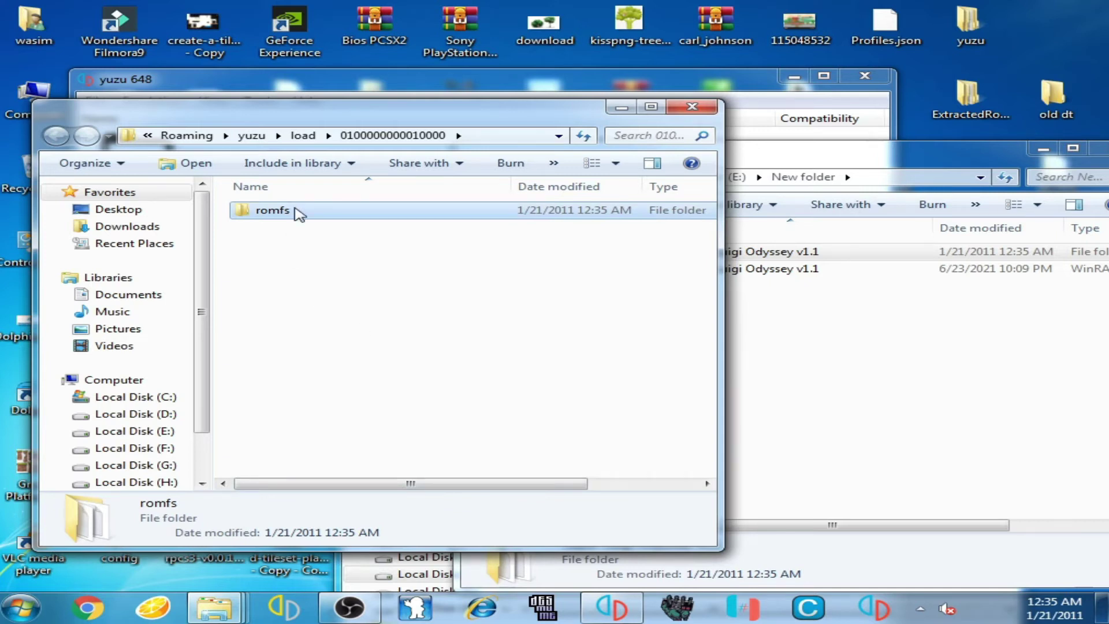
{"action": "double_click", "coordinate": [273, 211]}
{"action": "left_click_drag", "start_coordinate": [254, 377], "coordinate": [306, 325]}
{"action": "right_click", "coordinate": [306, 325]}
{"action": "left_click", "coordinate": [361, 532]}
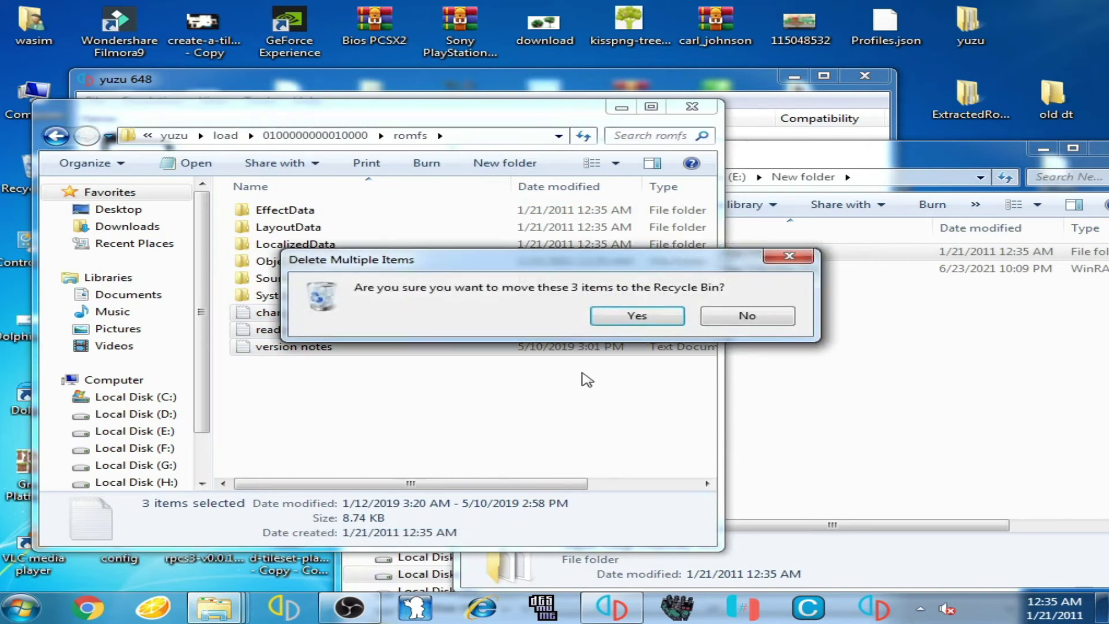
{"action": "left_click", "coordinate": [637, 315]}
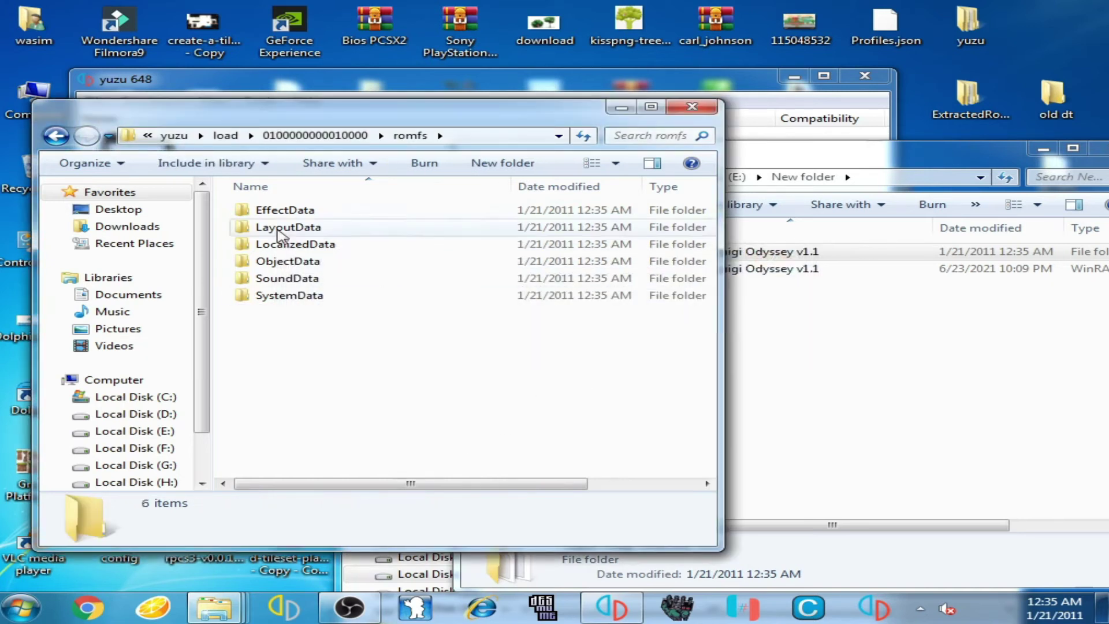
{"action": "left_click", "coordinate": [65, 136]}
{"action": "left_click", "coordinate": [301, 288]}
{"action": "right_click", "coordinate": [298, 284]}
Create a new folder and copy the text 'Super Luigi Odyssey' from the mod folder's name
{"action": "mouse_move", "coordinate": [350, 503]}
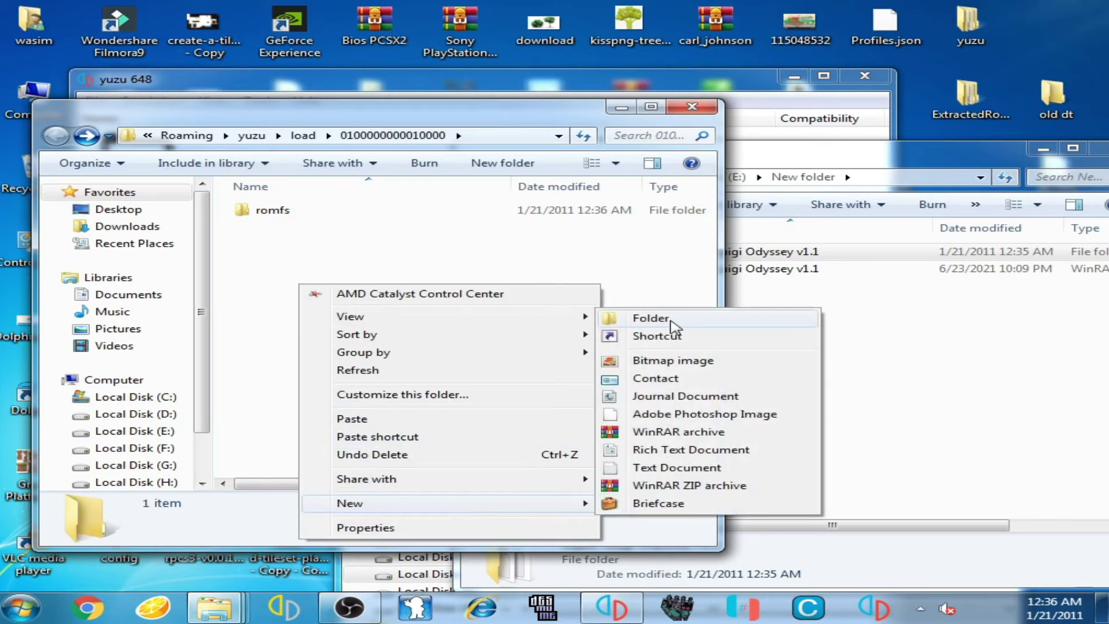
{"action": "left_click", "coordinate": [653, 319]}
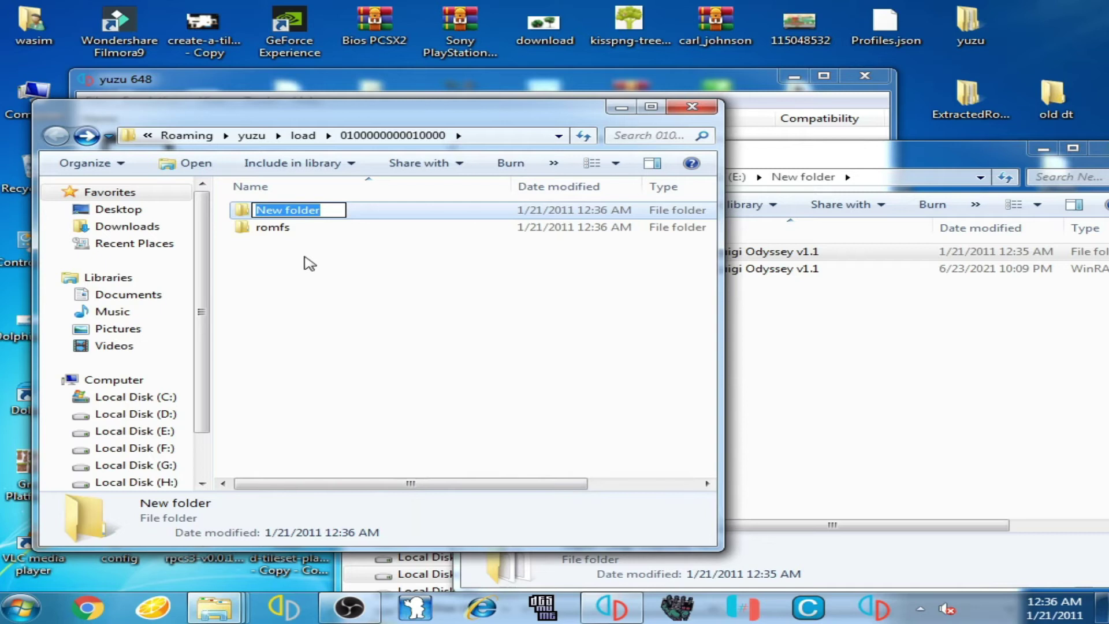
{"action": "left_click", "coordinate": [775, 341]}
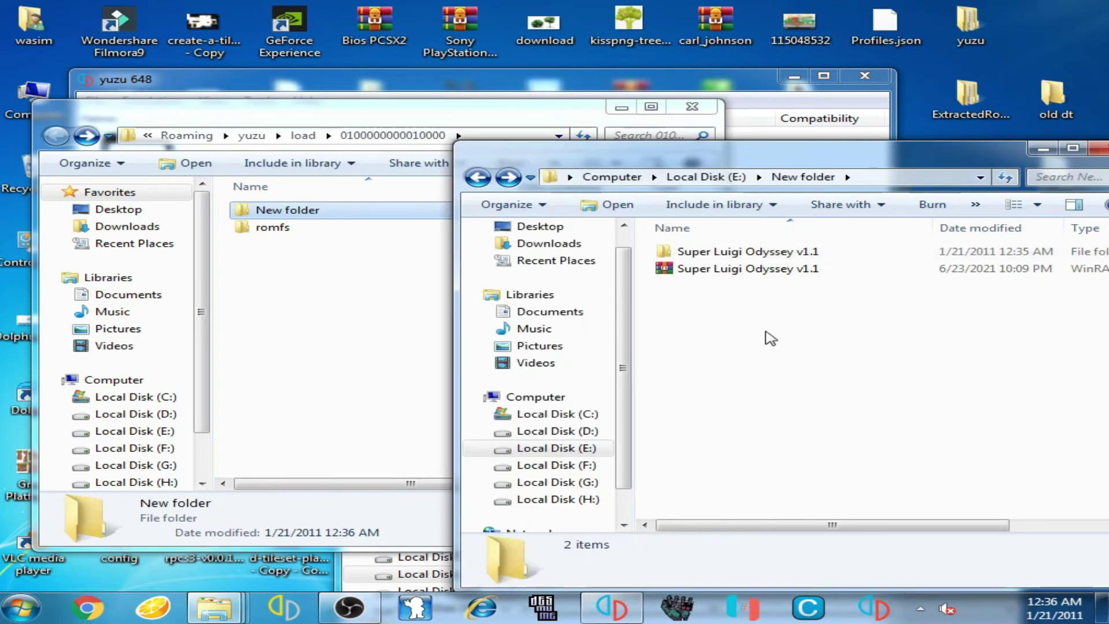
{"action": "left_click", "coordinate": [728, 257]}
{"action": "left_click", "coordinate": [730, 258]}
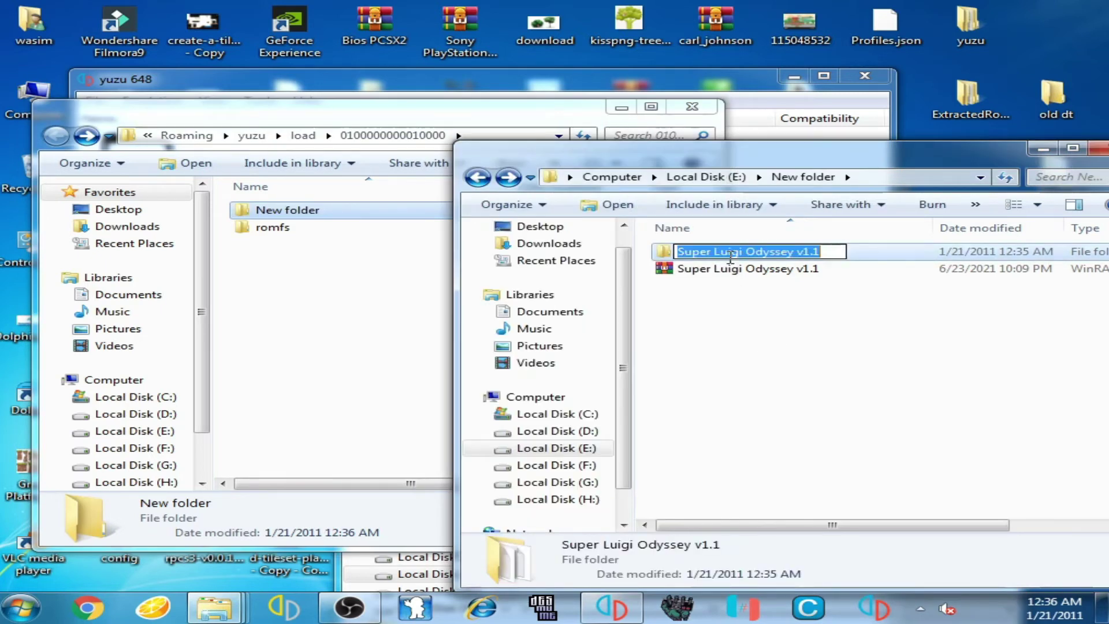
{"action": "left_click", "coordinate": [789, 253]}
{"action": "left_click_drag", "start_coordinate": [797, 253], "coordinate": [695, 253]}
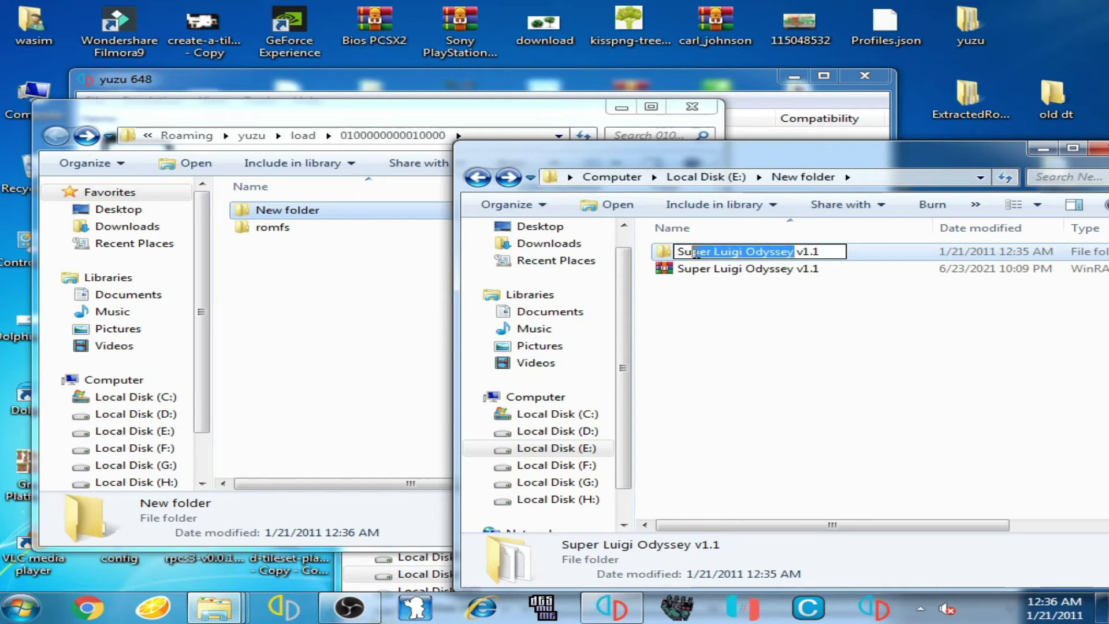
{"action": "right_click", "coordinate": [693, 252]}
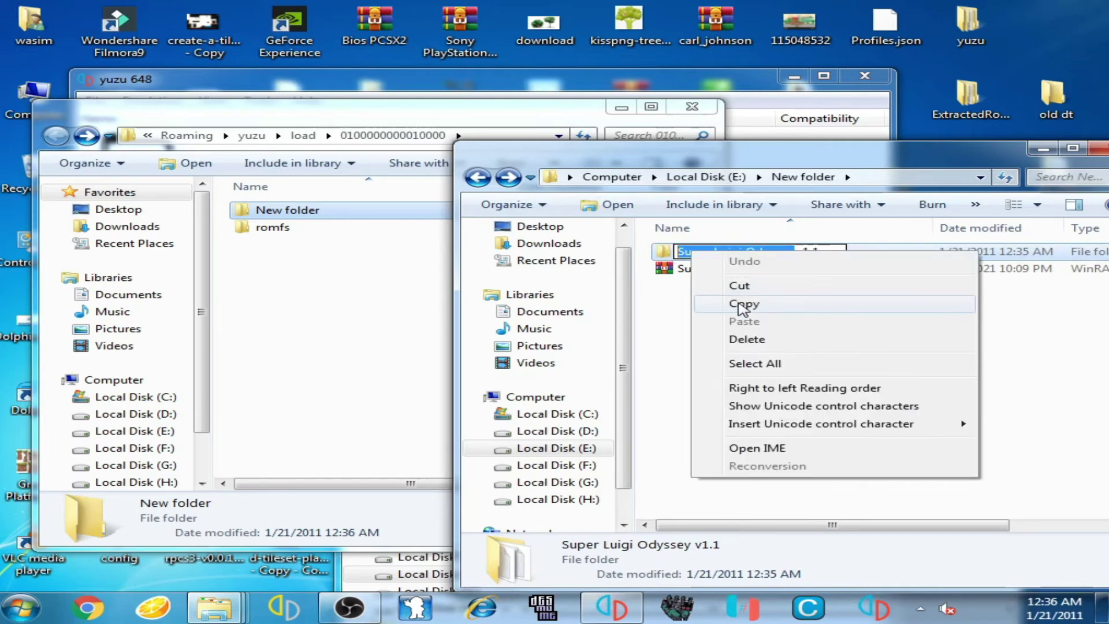
{"action": "left_click", "coordinate": [757, 312]}
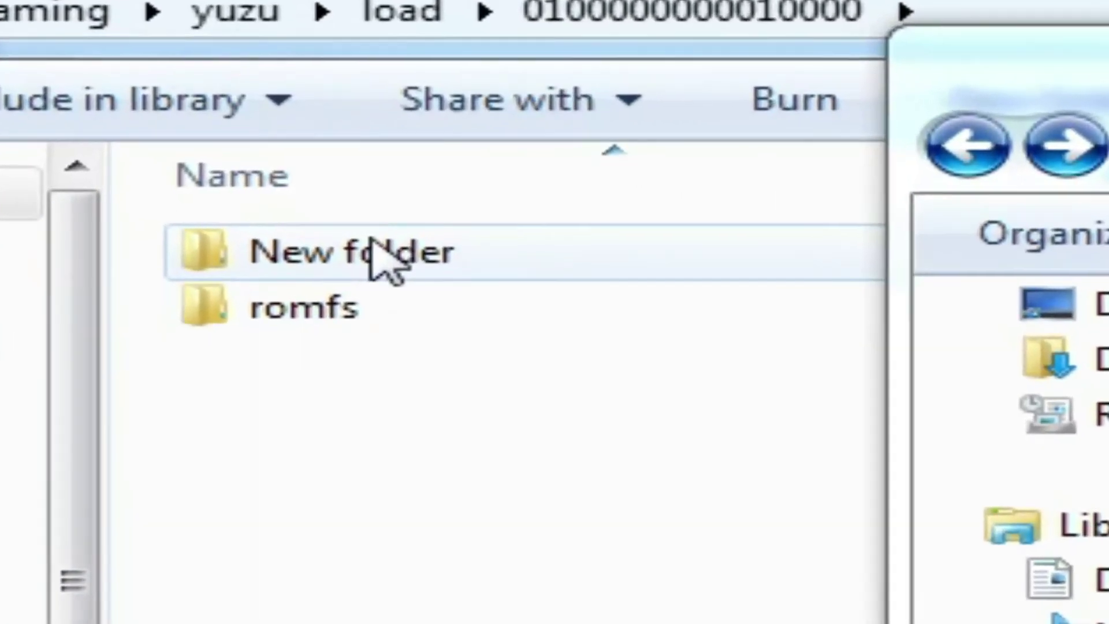
Name the new folder 'Super Luigi Odyssey' by pasting the copied text
{"action": "left_click", "coordinate": [347, 237]}
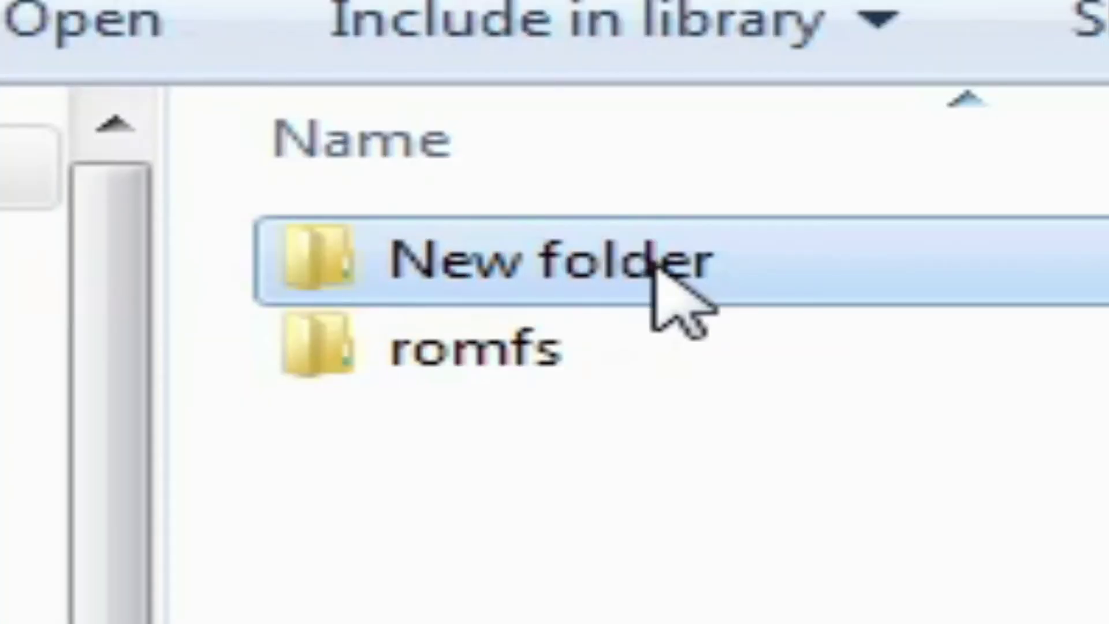
{"action": "left_click", "coordinate": [659, 267]}
{"action": "right_click", "coordinate": [668, 291]}
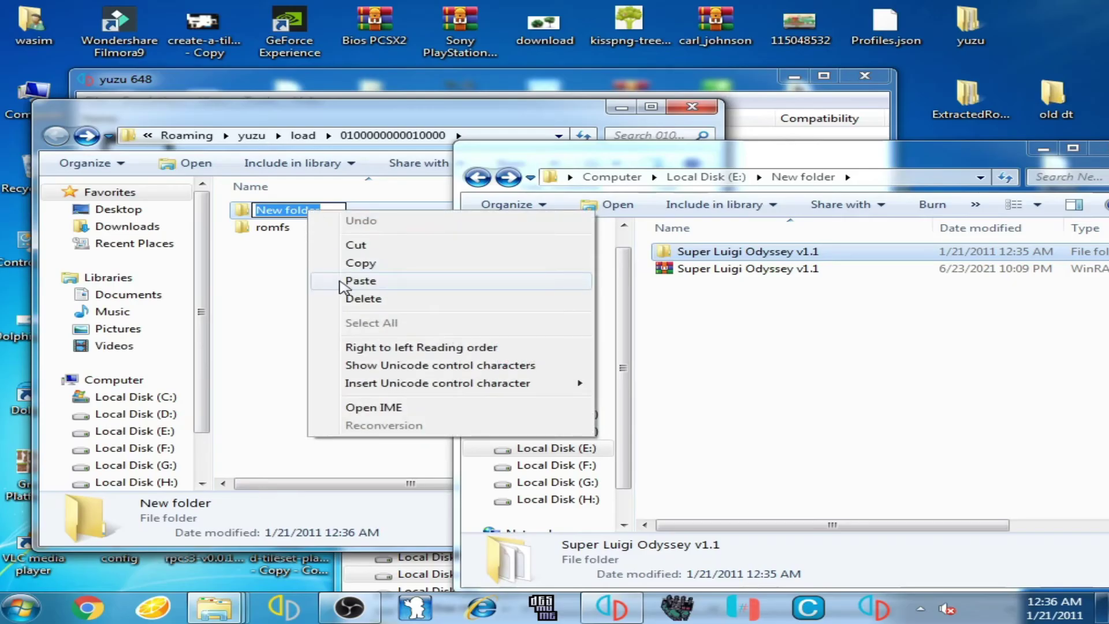
{"action": "left_click", "coordinate": [342, 281]}
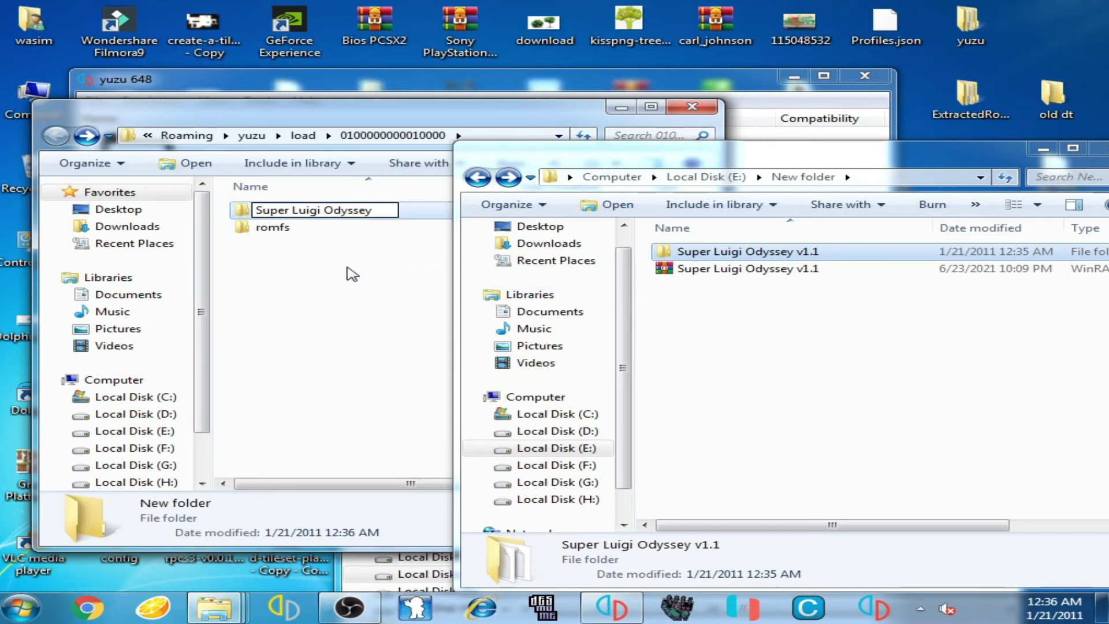
{"action": "left_click", "coordinate": [350, 274]}
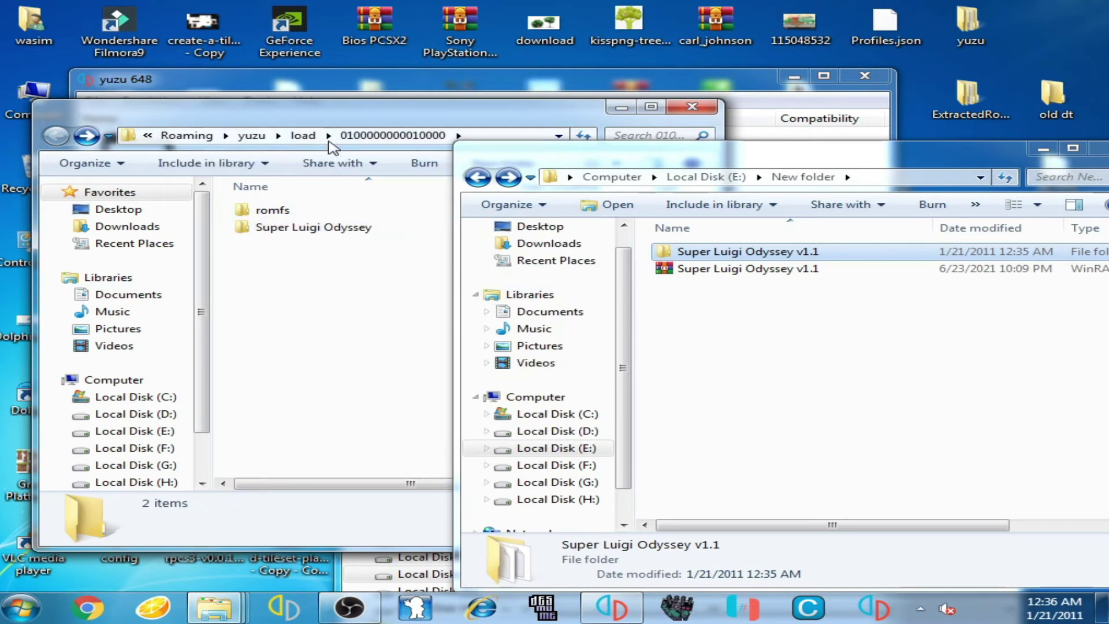
Cut the romfs folder and paste it into the Super Luigi Odyssey folder
{"action": "left_click_drag", "start_coordinate": [321, 110], "coordinate": [320, 114]}
{"action": "double_click", "coordinate": [331, 236]}
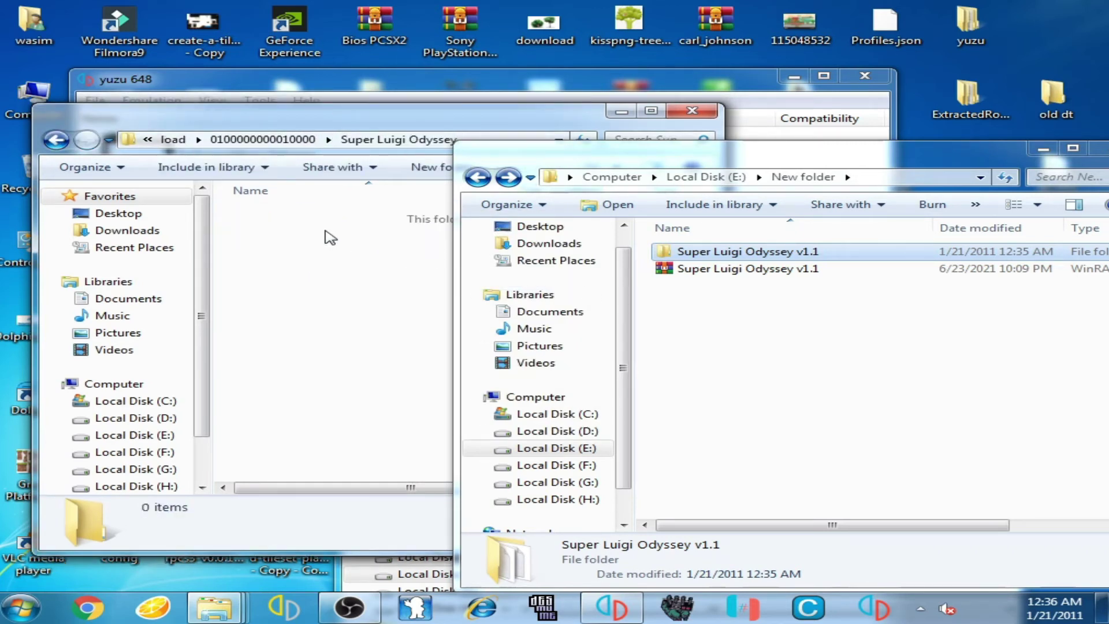
{"action": "left_click_drag", "start_coordinate": [579, 124], "coordinate": [656, 62]}
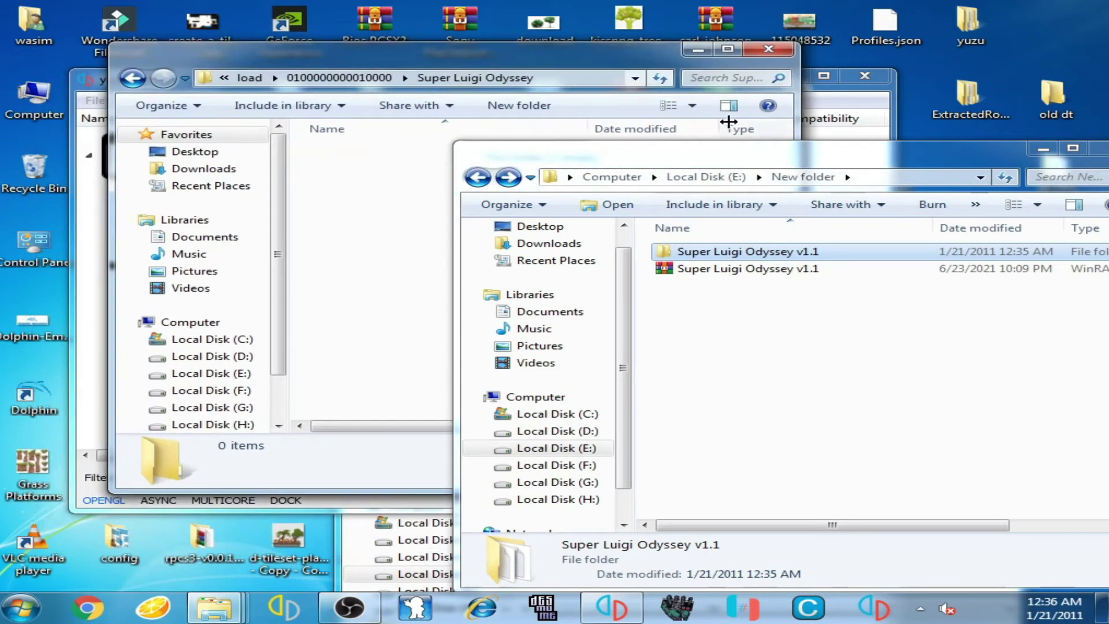
{"action": "left_click", "coordinate": [349, 213]}
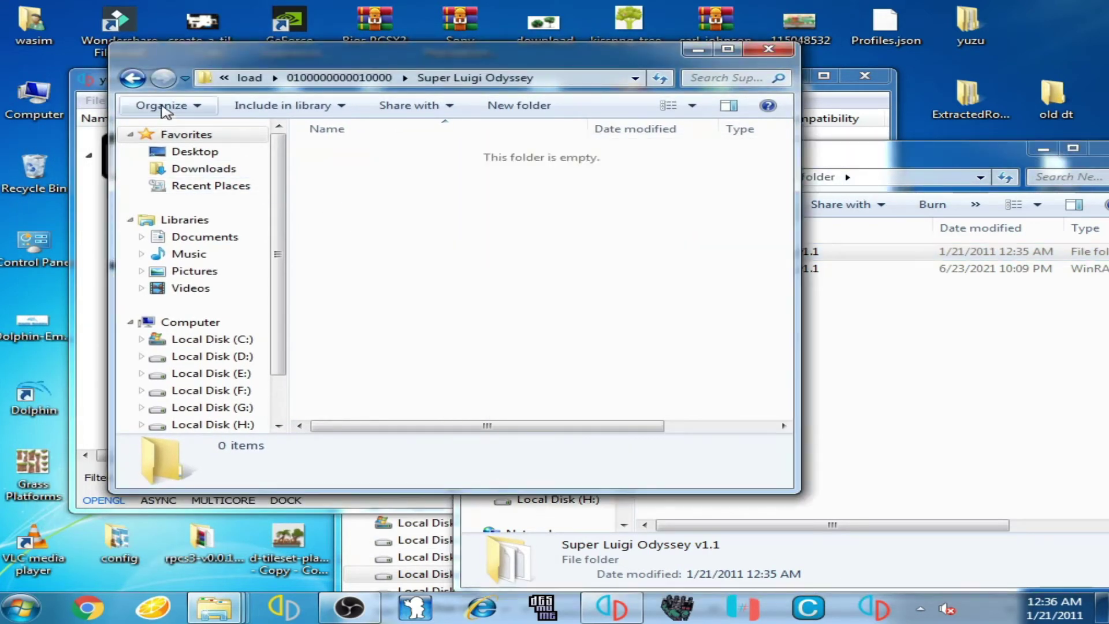
{"action": "left_click", "coordinate": [134, 77]}
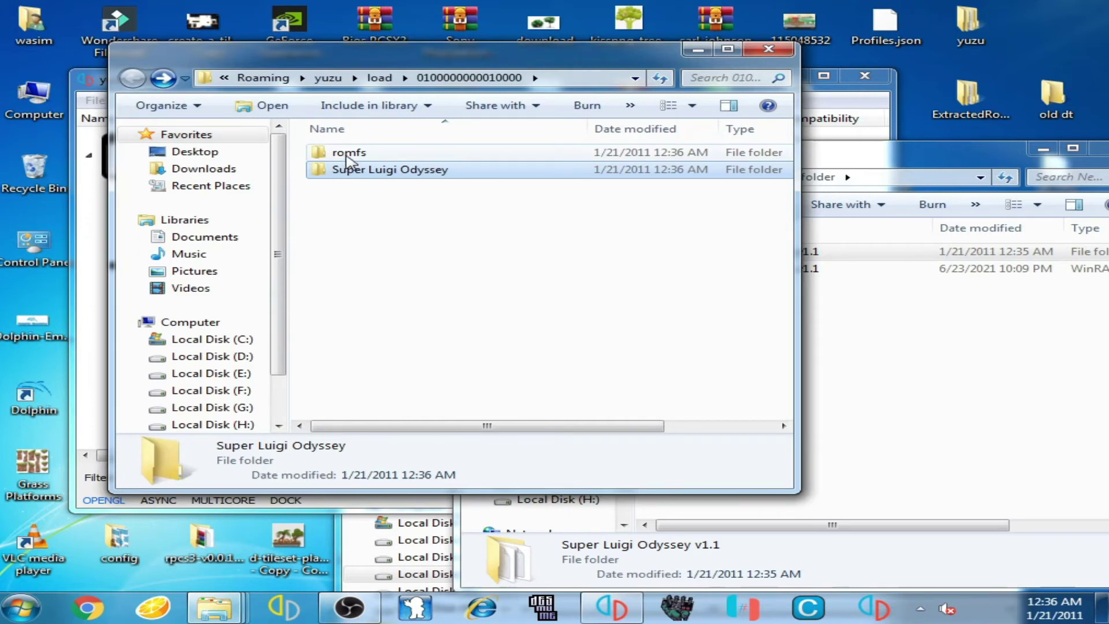
{"action": "right_click", "coordinate": [348, 156]}
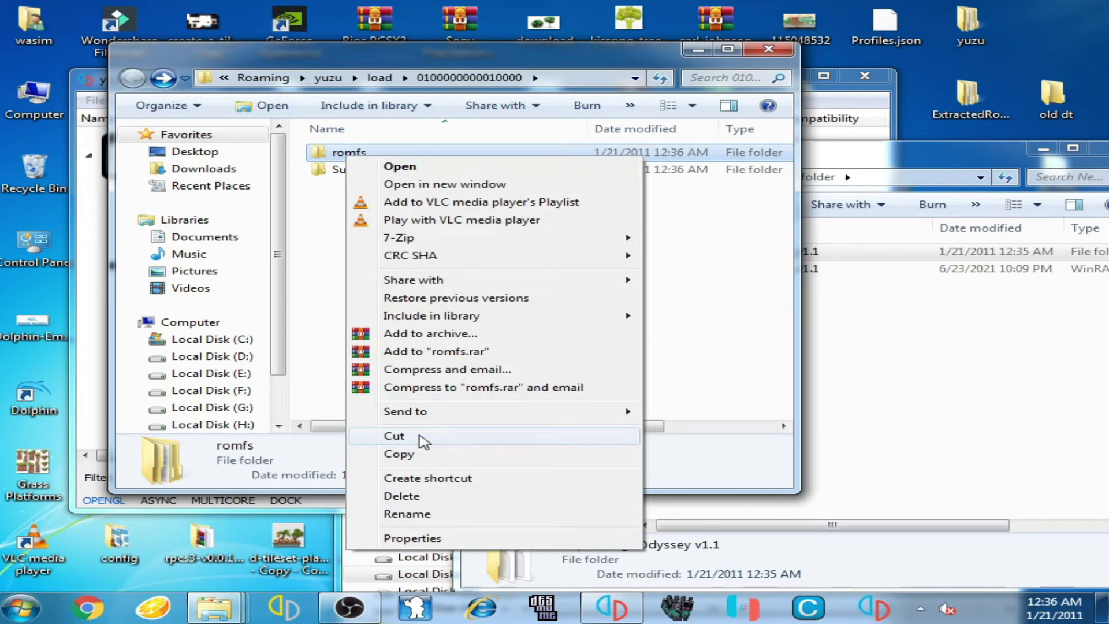
{"action": "left_click", "coordinate": [424, 438]}
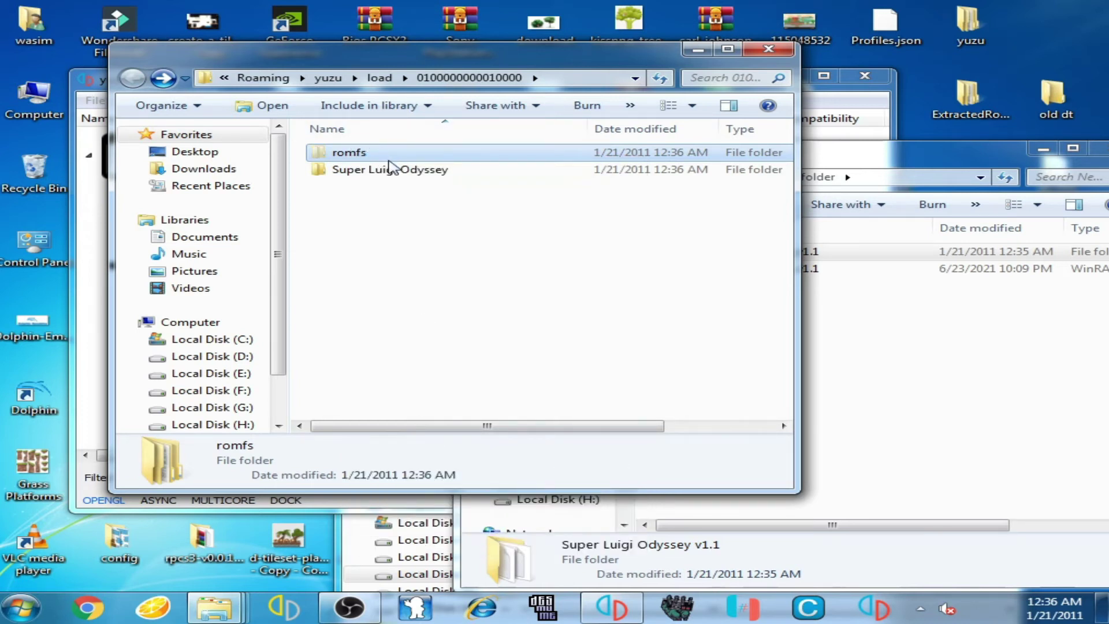
{"action": "double_click", "coordinate": [414, 172]}
{"action": "right_click", "coordinate": [420, 223]}
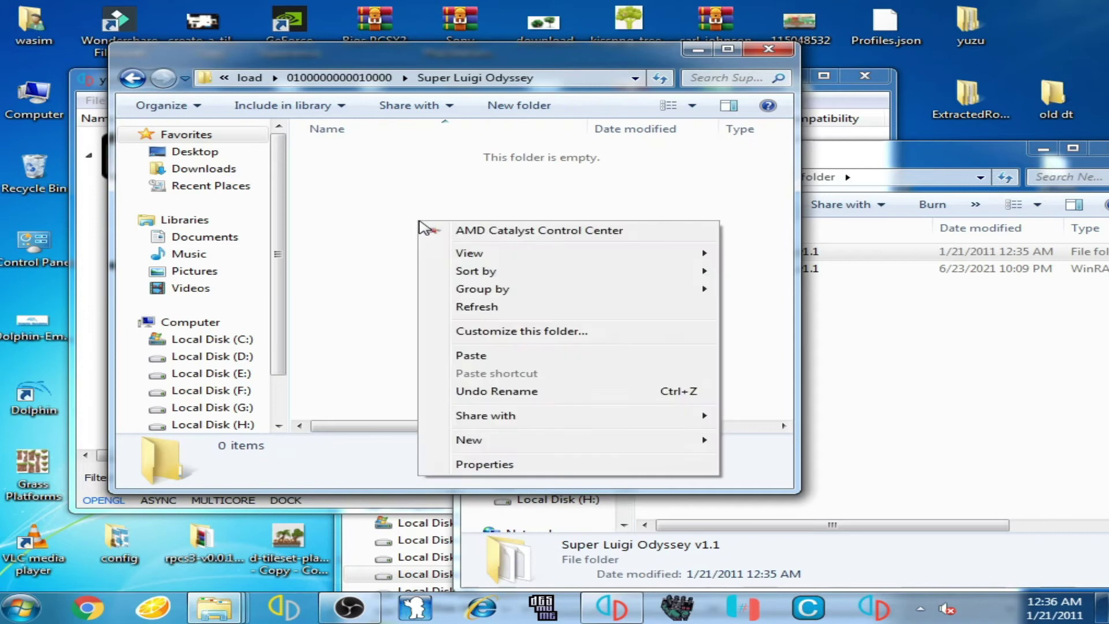
{"action": "left_click", "coordinate": [472, 356]}
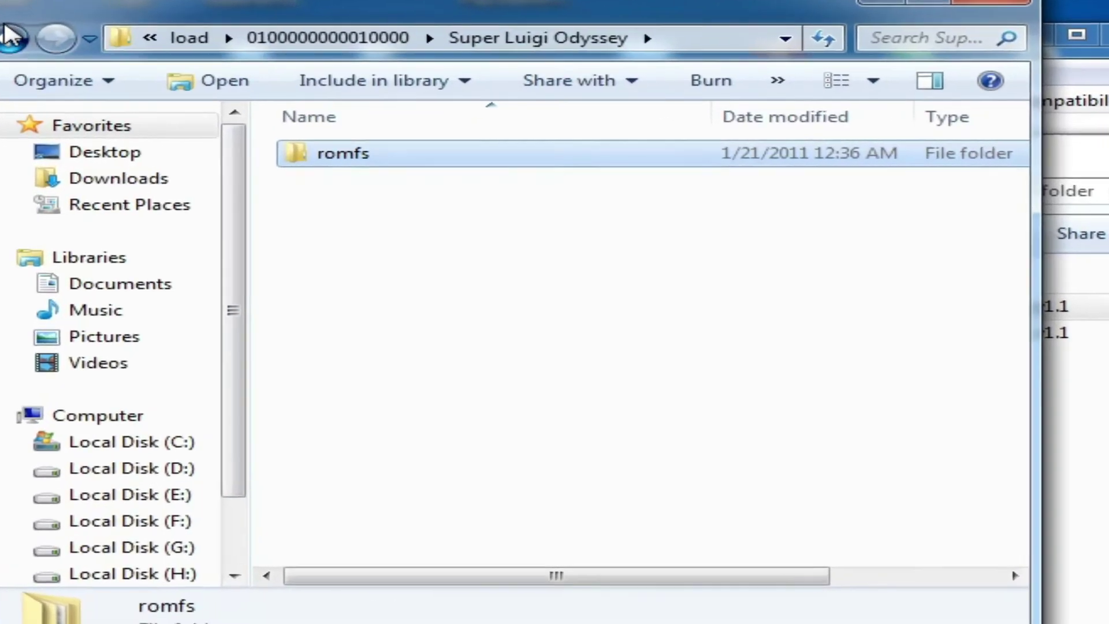
Verify romfs and its data folders sit inside Super Luigi Odyssey, then close Explorer
{"action": "left_click", "coordinate": [11, 36]}
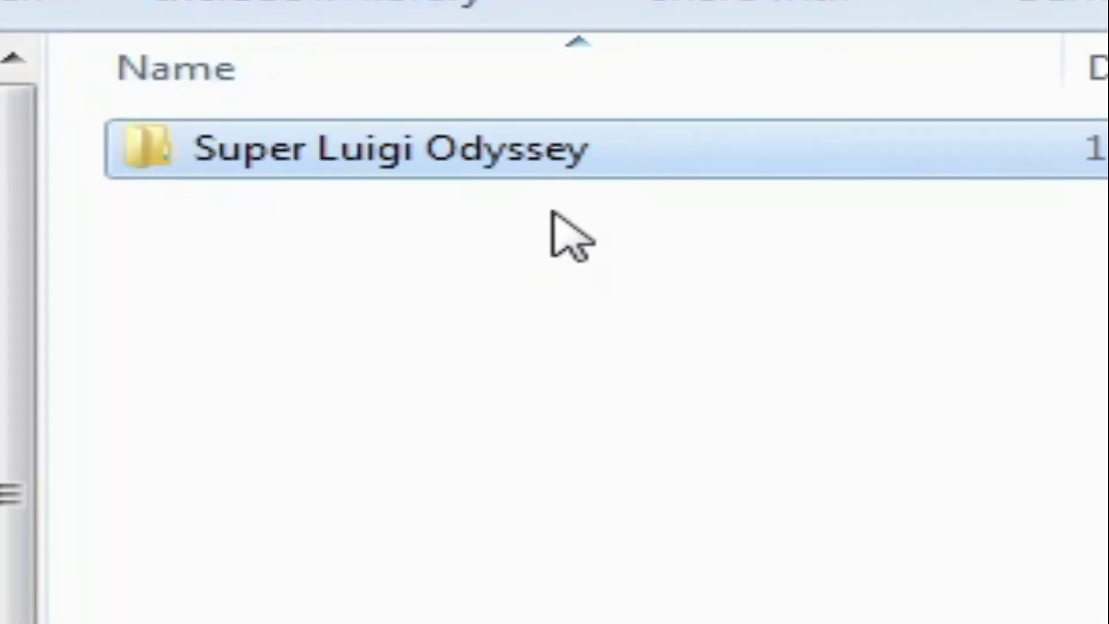
{"action": "double_click", "coordinate": [386, 170]}
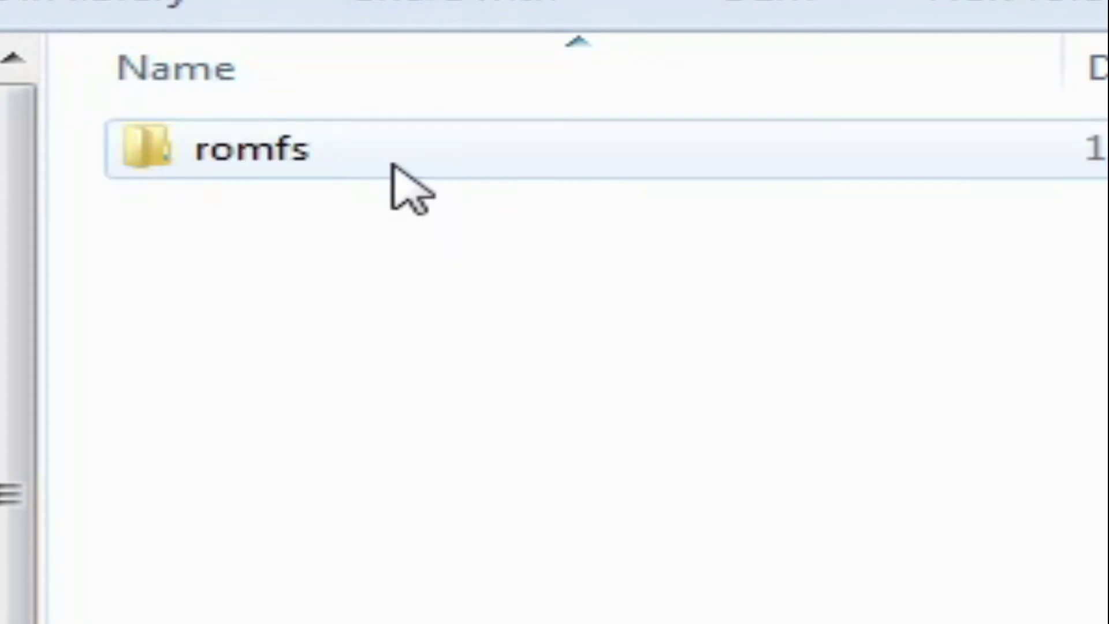
{"action": "double_click", "coordinate": [196, 157]}
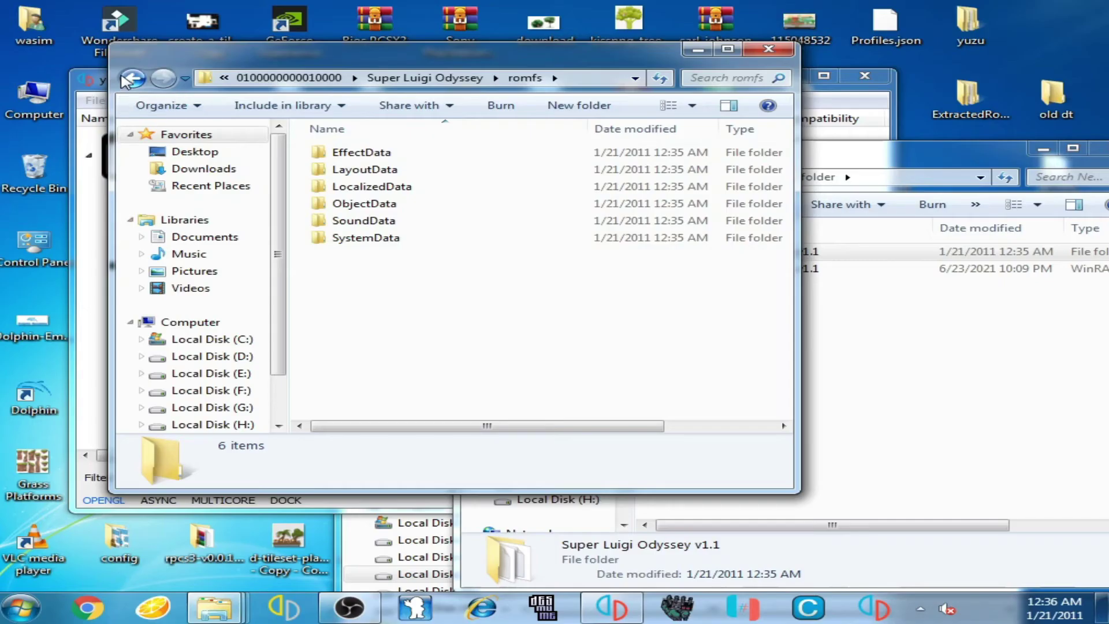
{"action": "left_click", "coordinate": [126, 79]}
{"action": "left_click", "coordinate": [126, 79]}
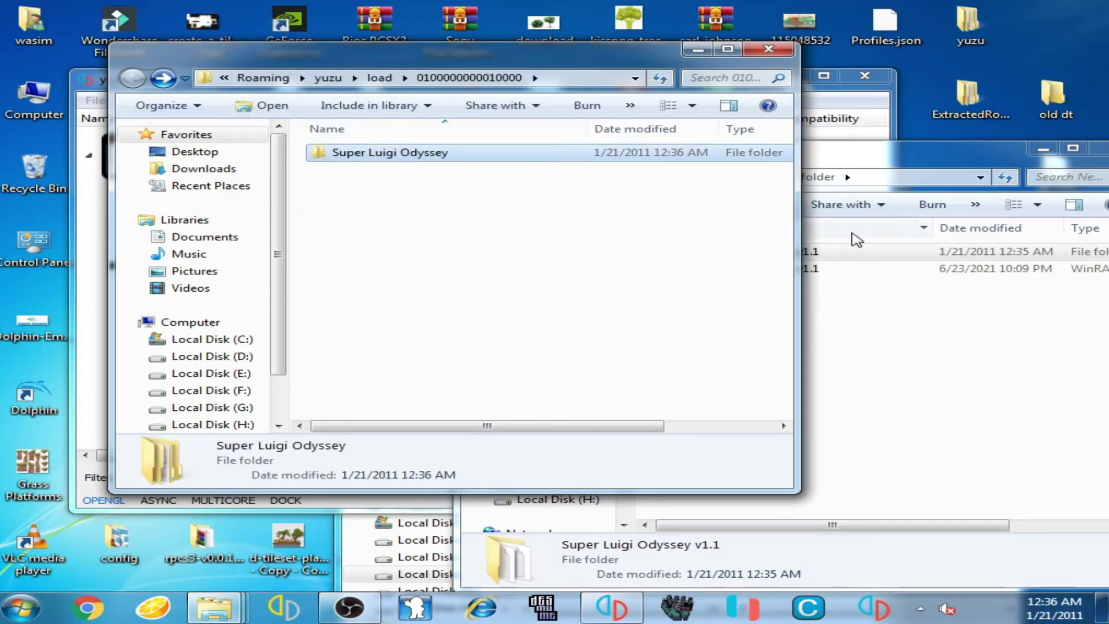
{"action": "left_click", "coordinate": [770, 56]}
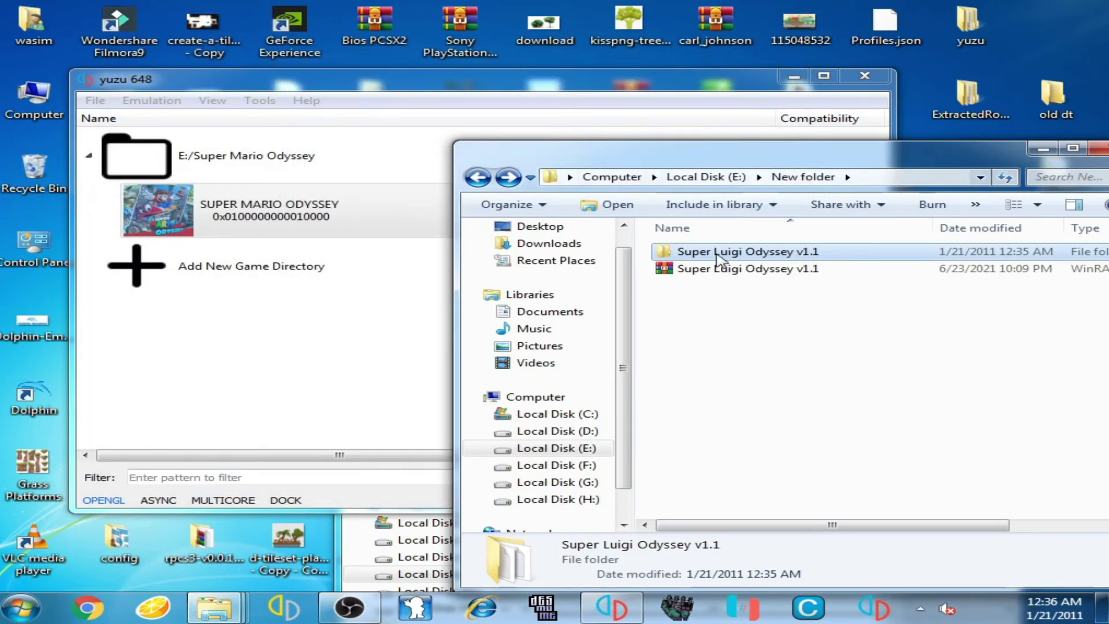
Check Super Mario Odyssey's properties list the Super Luigi Odyssey add-on, then nudge yuzu right
{"action": "left_click", "coordinate": [266, 313]}
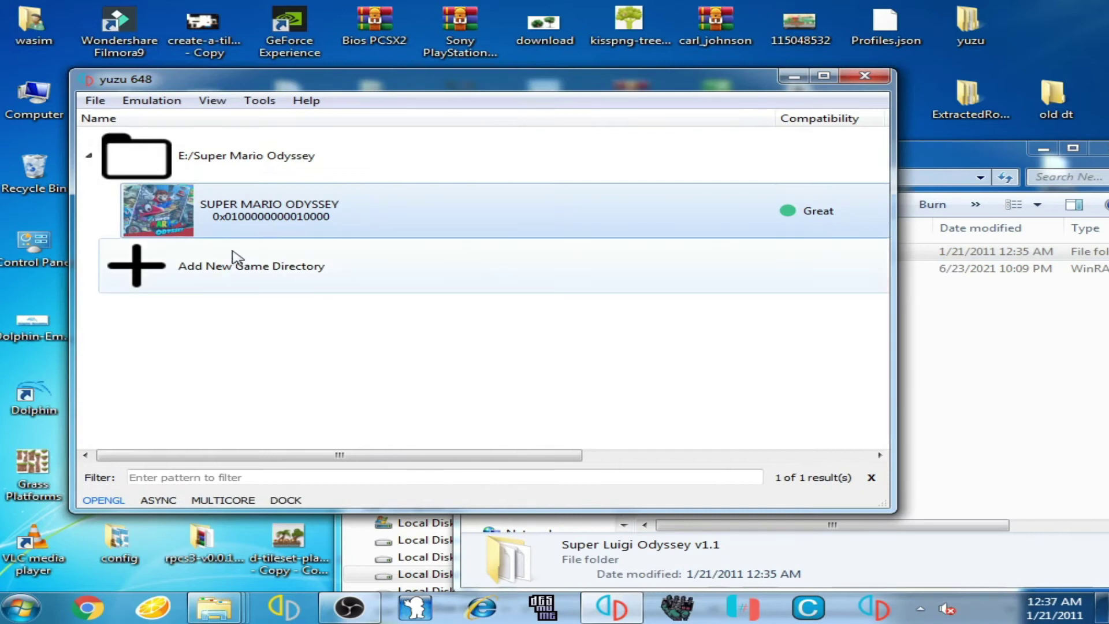
{"action": "right_click", "coordinate": [312, 218]}
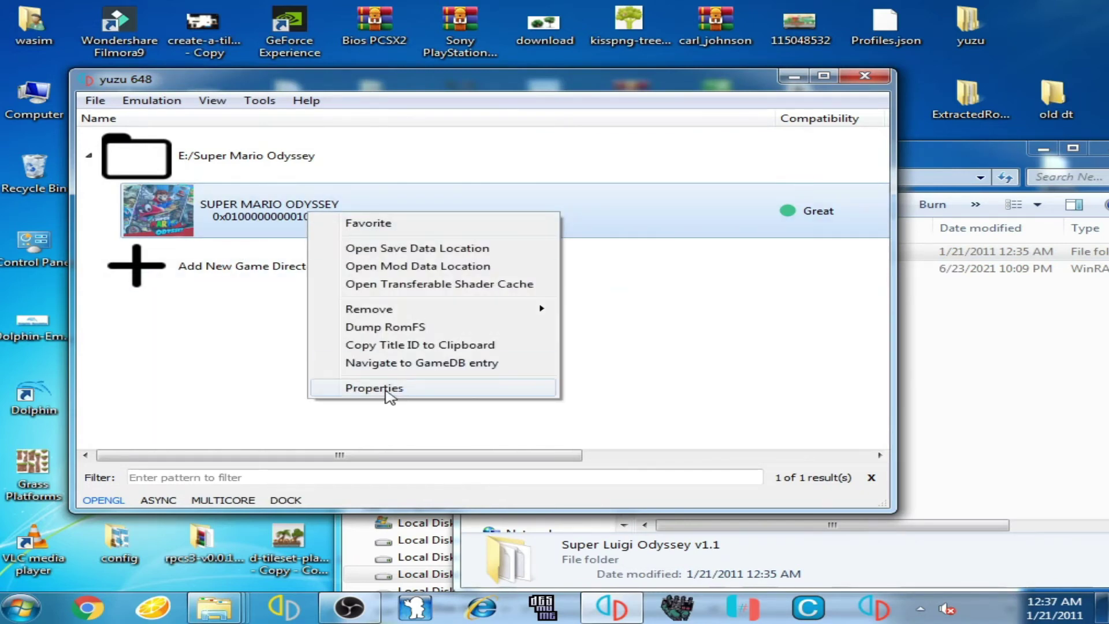
{"action": "left_click", "coordinate": [373, 458]}
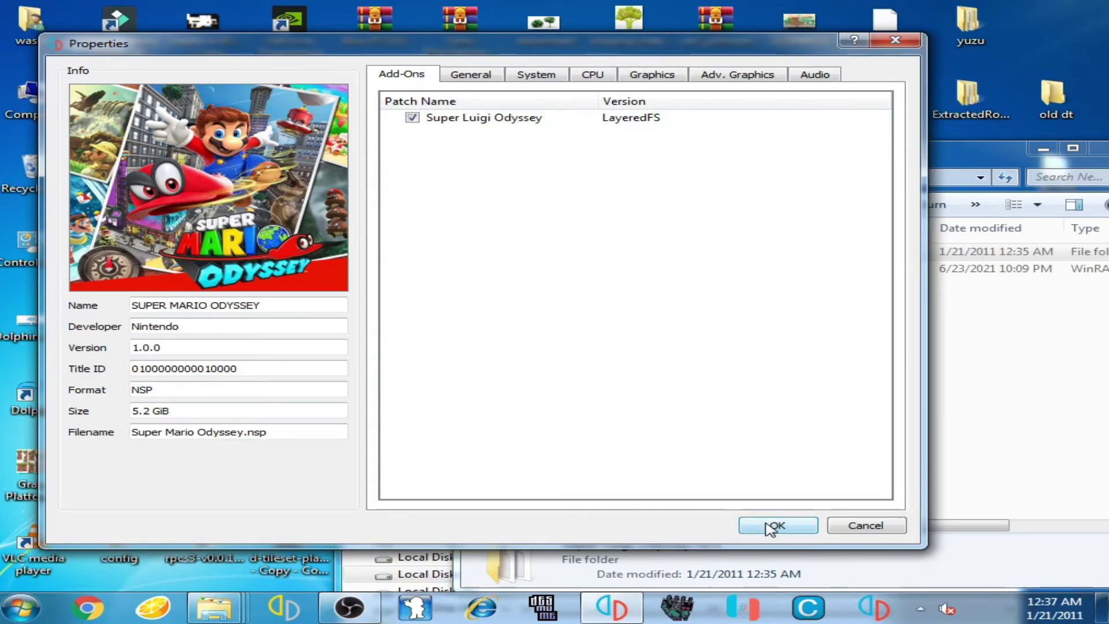
{"action": "left_click", "coordinate": [772, 527]}
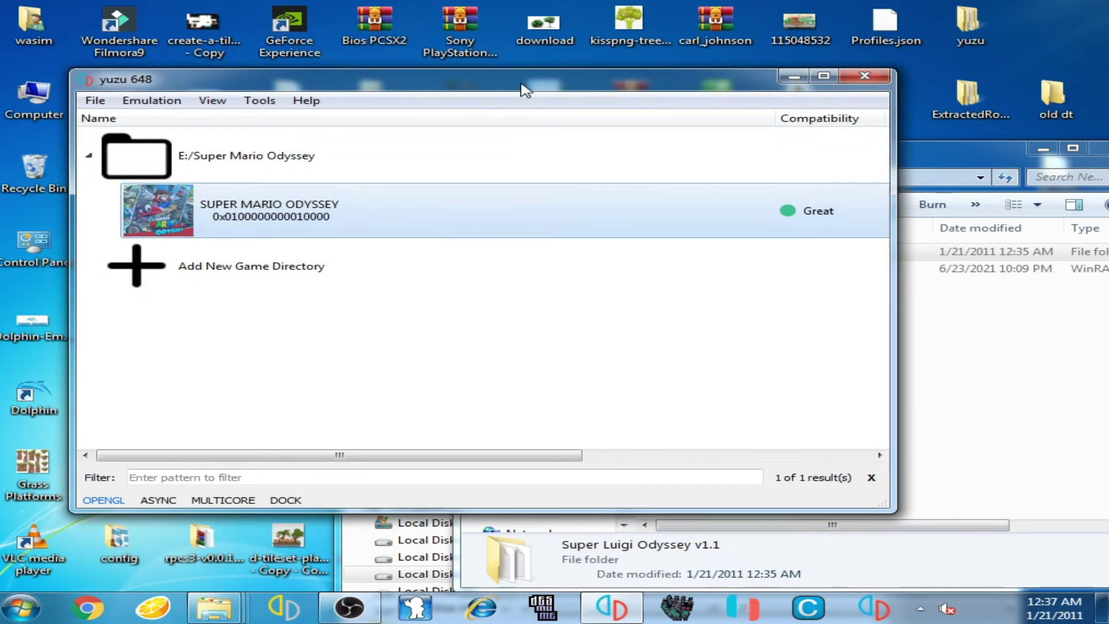
{"action": "left_click_drag", "start_coordinate": [525, 87], "coordinate": [581, 79]}
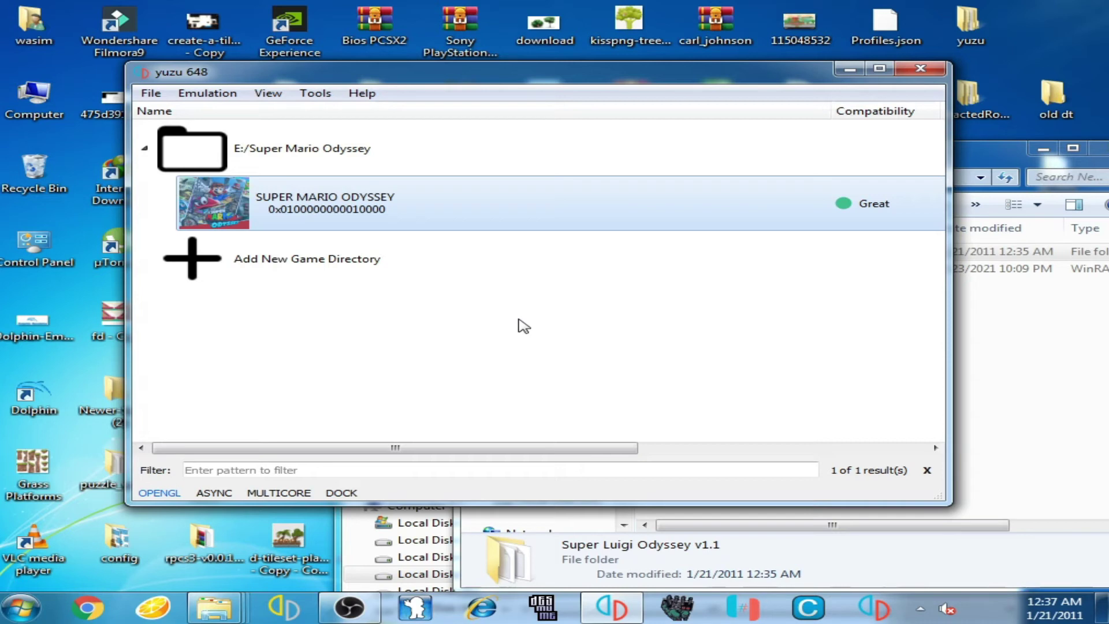
Bring the Explorer window holding the Super Luigi Odyssey v1.1 files to the front
{"action": "left_click", "coordinate": [973, 383]}
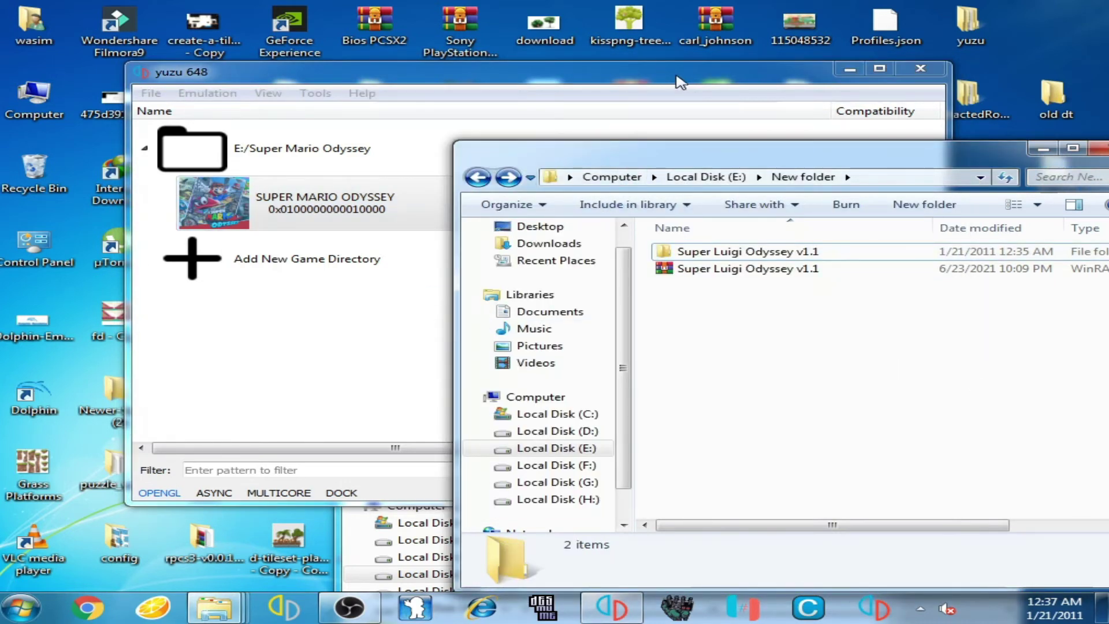
Rearrange the yuzu and Explorer windows and return to the c disc new files listing
{"action": "left_click_drag", "start_coordinate": [675, 75], "coordinate": [591, 43]}
{"action": "left_click_drag", "start_coordinate": [918, 148], "coordinate": [890, 336]}
{"action": "left_click_drag", "start_coordinate": [904, 254], "coordinate": [946, 139]}
{"action": "left_click", "coordinate": [400, 146]}
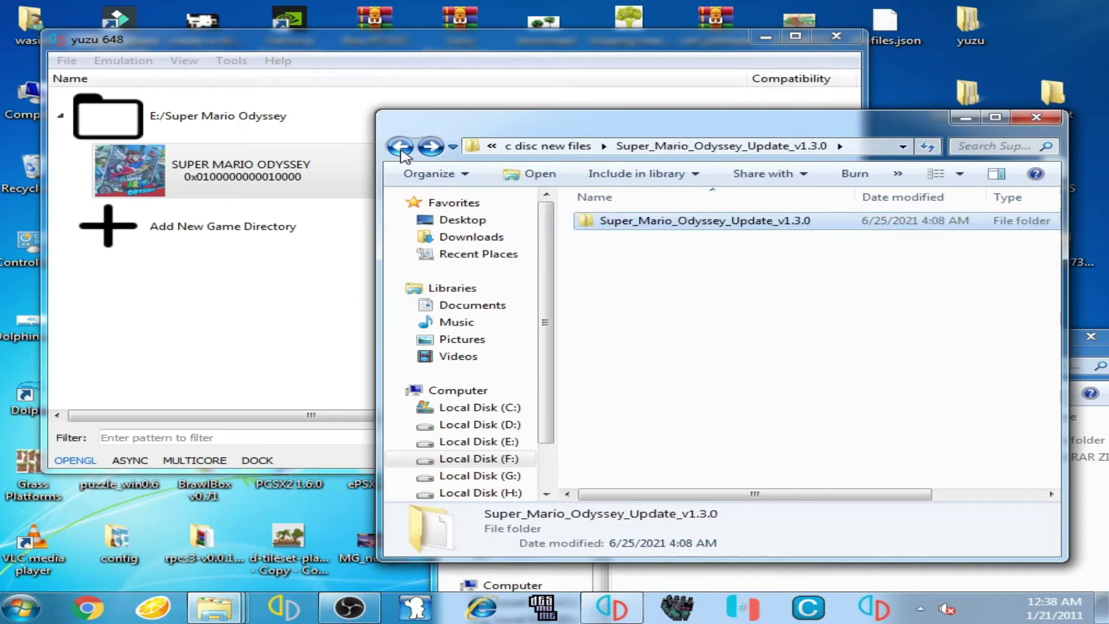
{"action": "left_click", "coordinate": [400, 146]}
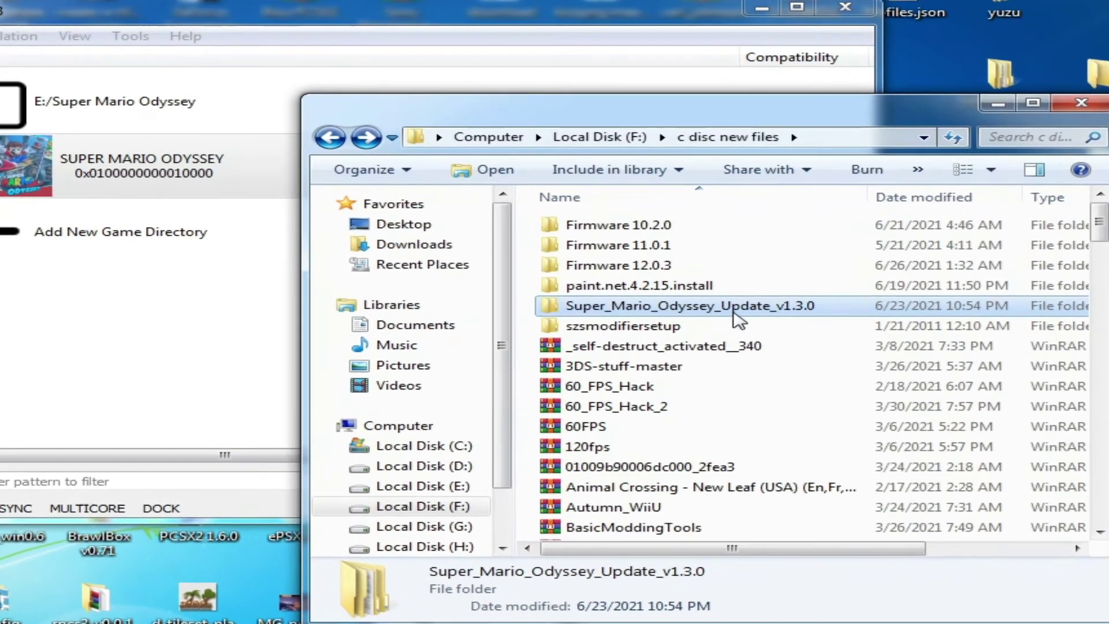
Open the nested Super_Mario_Odyssey_Update_v1.3.0 folder and widen the Name column to show the .nsp
{"action": "double_click", "coordinate": [697, 289]}
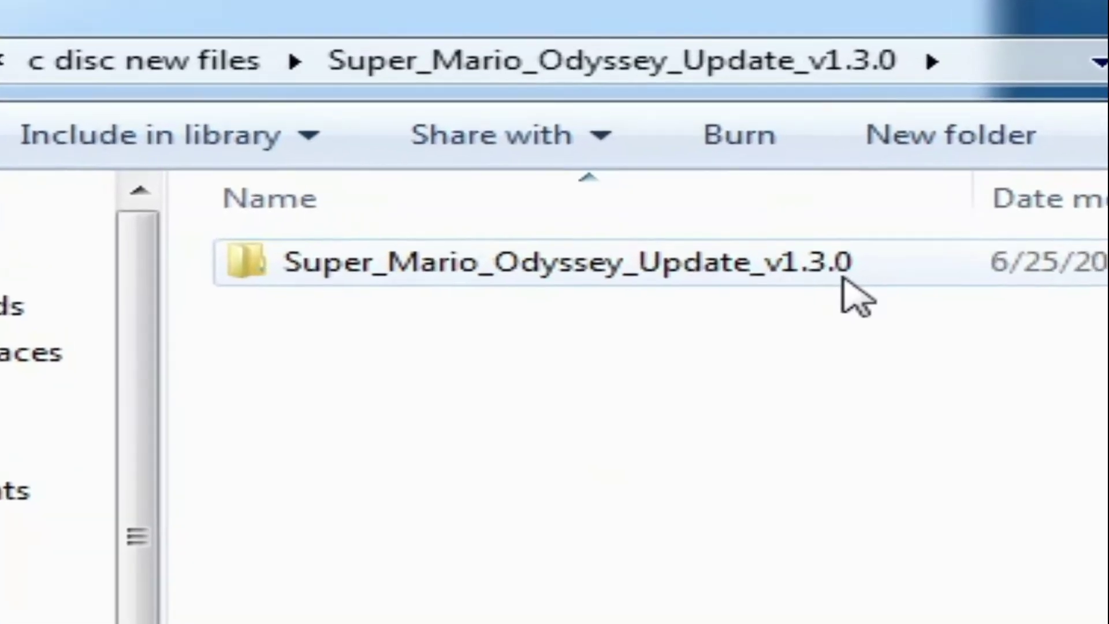
{"action": "double_click", "coordinate": [845, 279]}
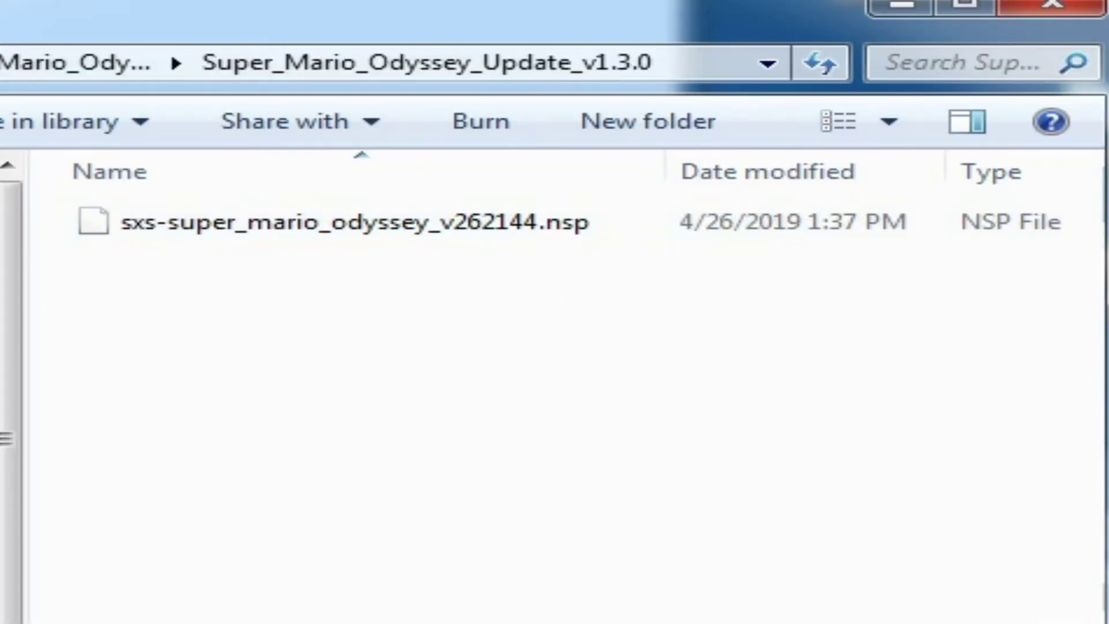
{"action": "scroll", "coordinate": [555, 222], "scroll_direction": "right", "scroll_amount": 5}
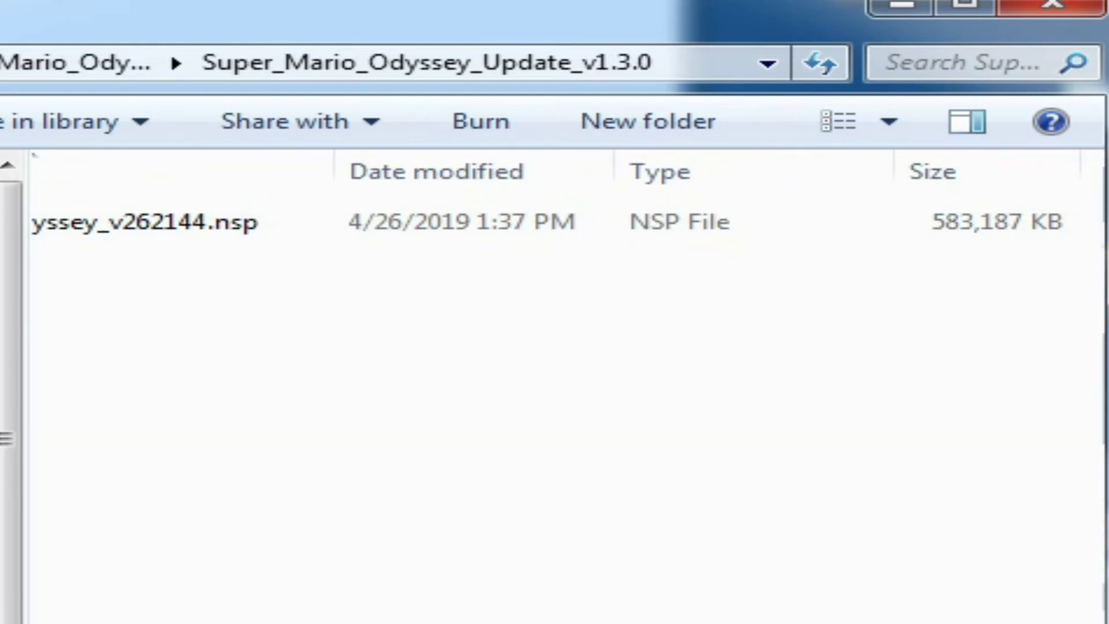
{"action": "left_click_drag", "start_coordinate": [334, 172], "coordinate": [664, 171]}
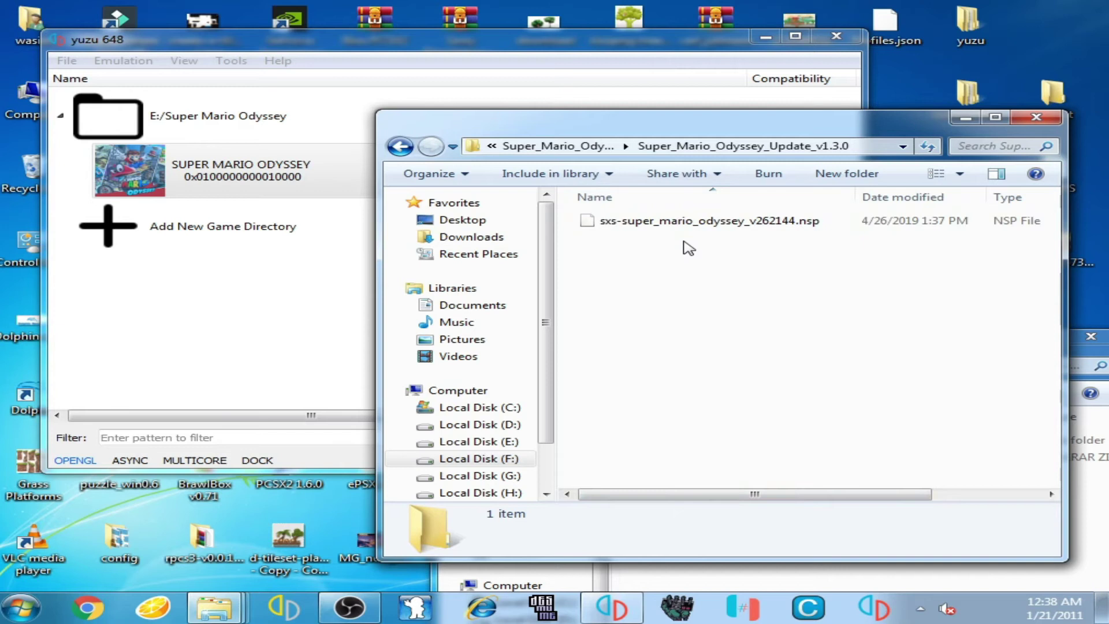
{"action": "left_click", "coordinate": [77, 66]}
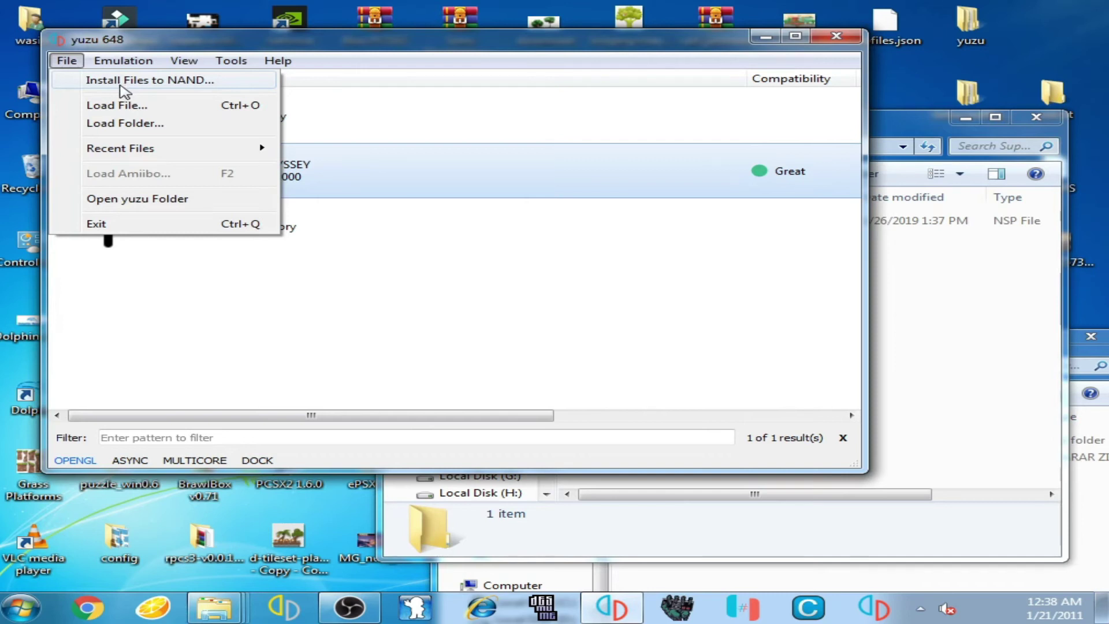
Choose sxs-super_mario_odyssey_v262144.nsp from F:\c disc new files\Super_Mario_Odyssey_Update_v1.3.0 for NAND install
{"action": "left_click", "coordinate": [164, 80]}
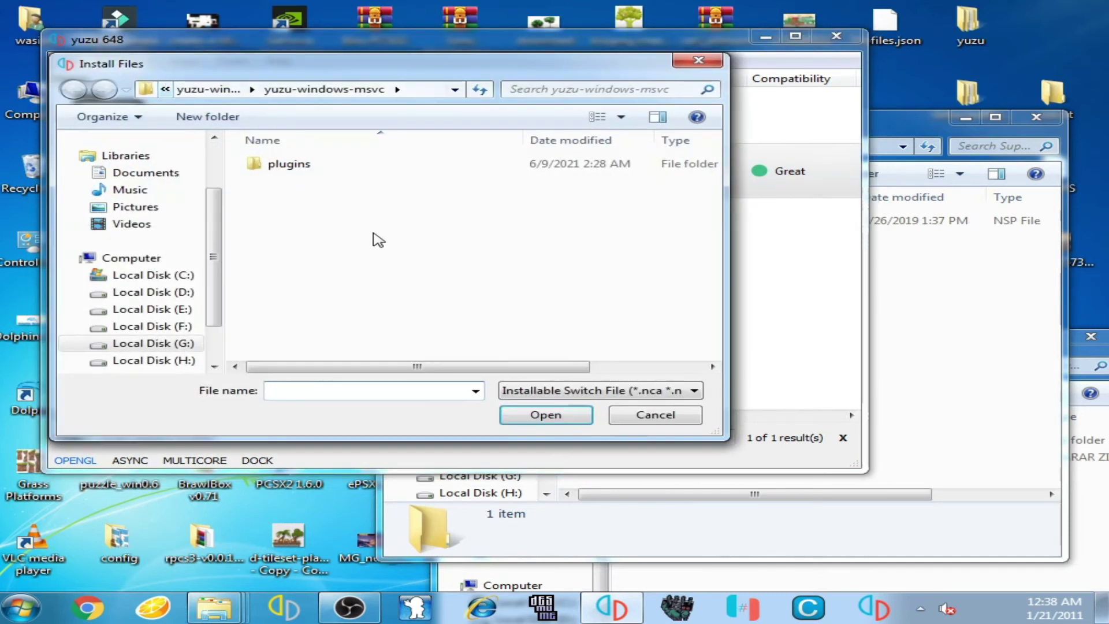
{"action": "left_click", "coordinate": [895, 342]}
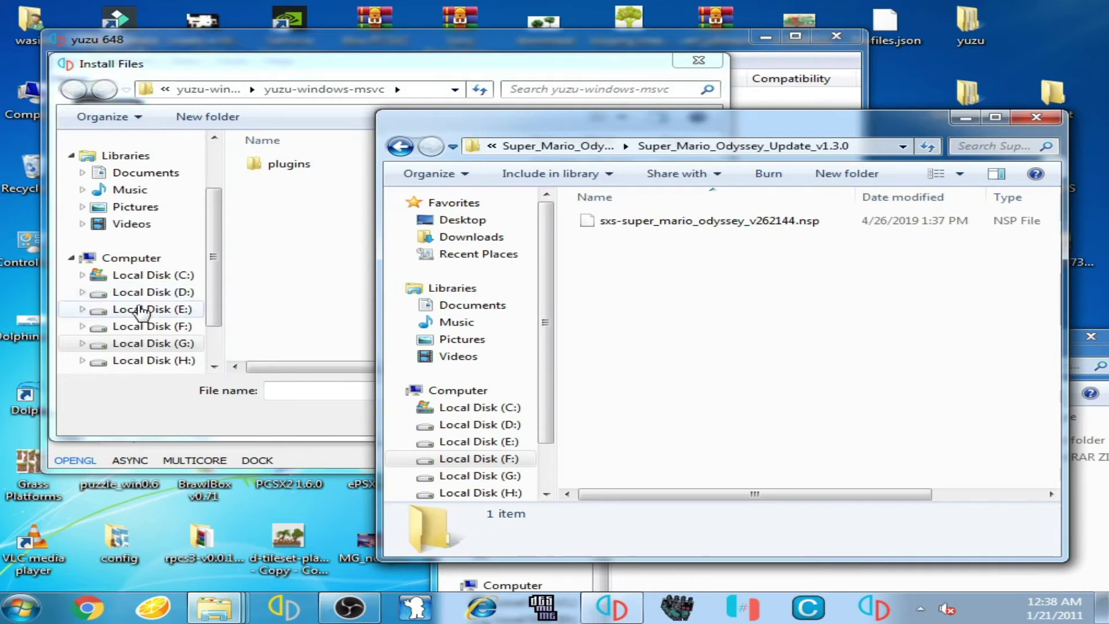
{"action": "left_click", "coordinate": [142, 311]}
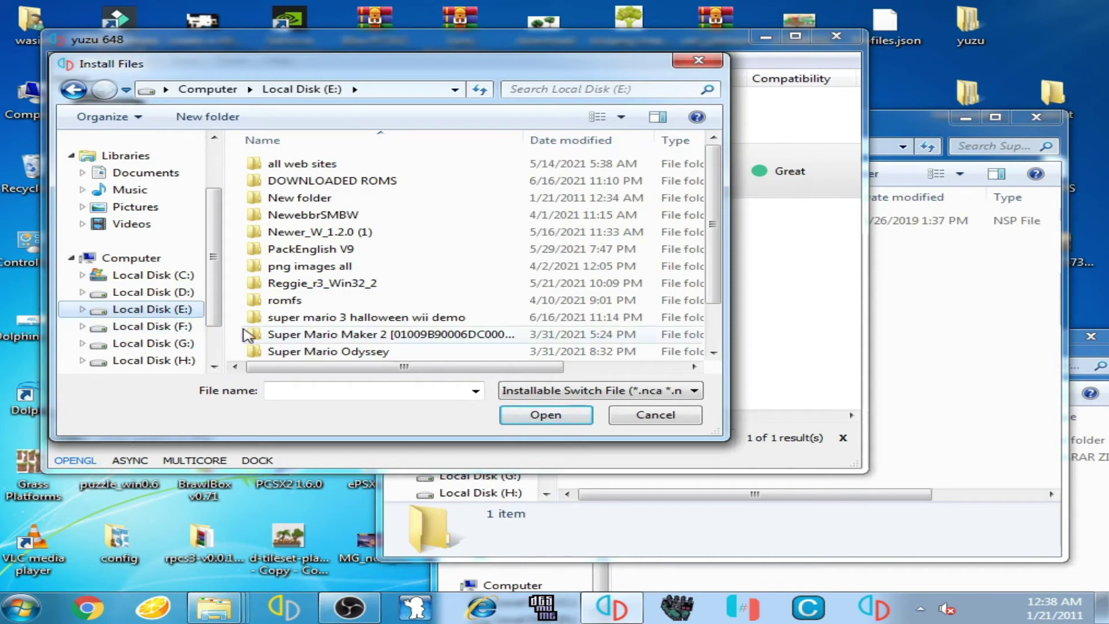
{"action": "left_click", "coordinate": [157, 330]}
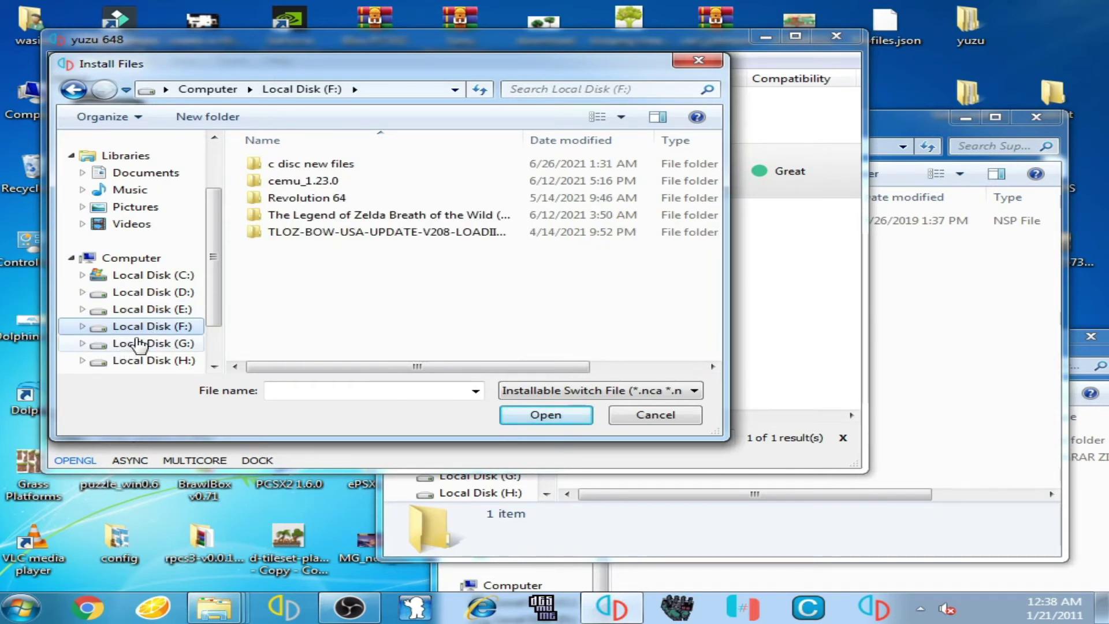
{"action": "double_click", "coordinate": [315, 165]}
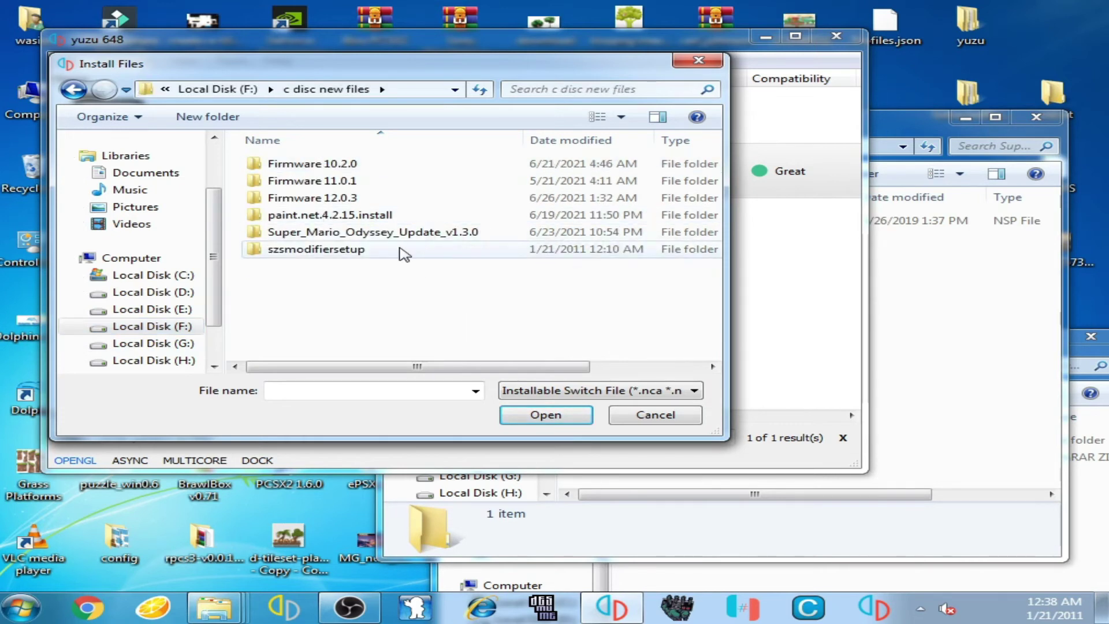
{"action": "double_click", "coordinate": [445, 234]}
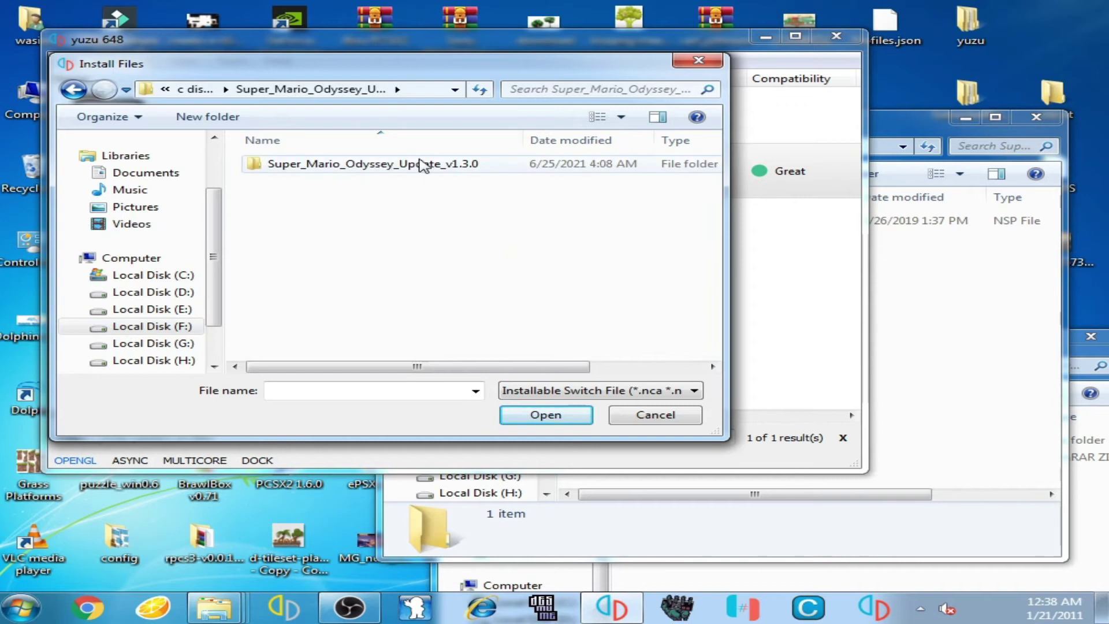
{"action": "double_click", "coordinate": [453, 169]}
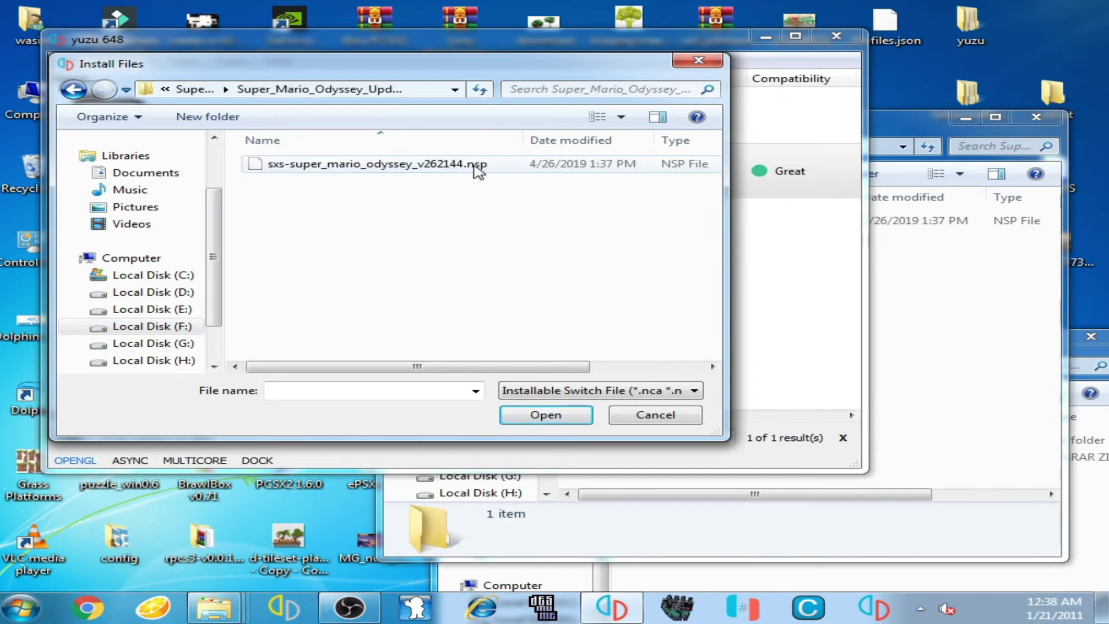
{"action": "left_click", "coordinate": [467, 168]}
{"action": "left_click", "coordinate": [533, 416]}
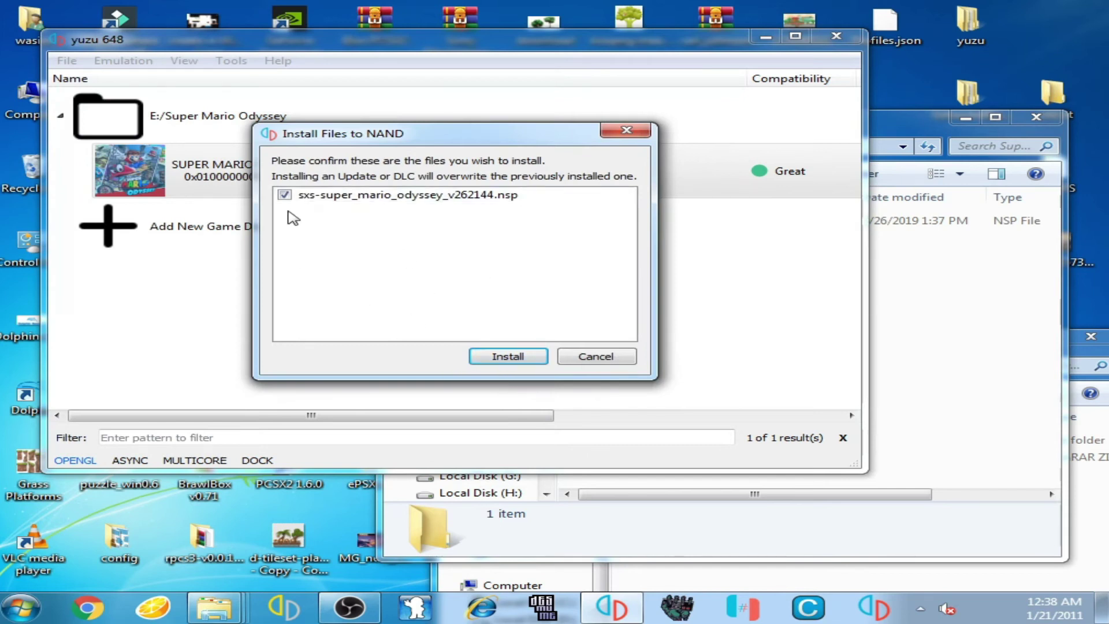
Install the 1.3.0 update, dismiss the results notice, and move the yuzu window
{"action": "left_click", "coordinate": [509, 359]}
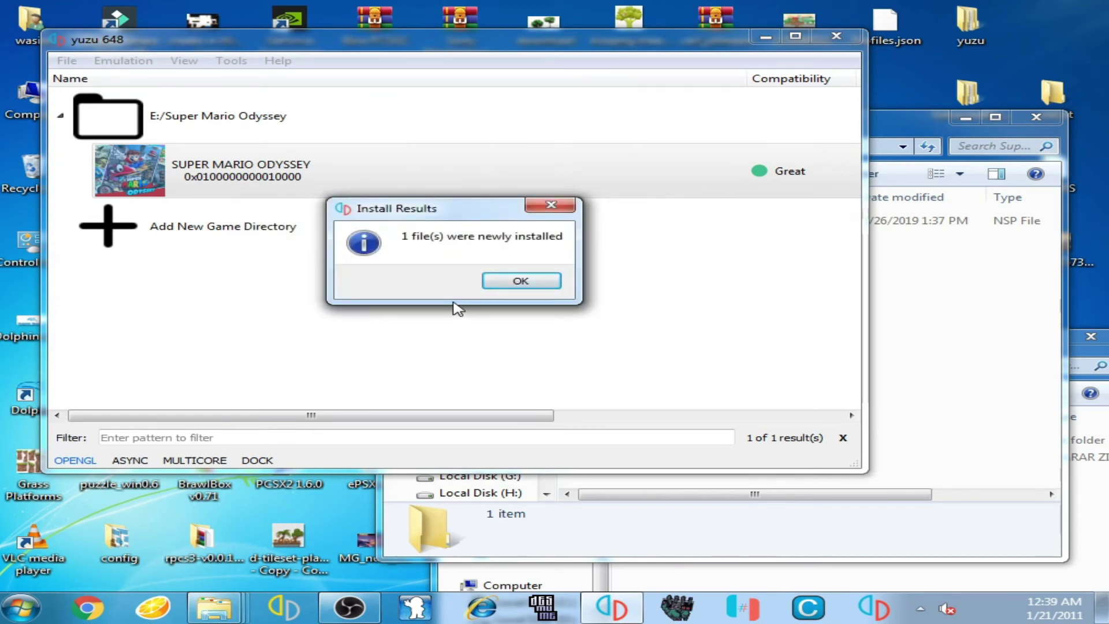
{"action": "left_click", "coordinate": [506, 282]}
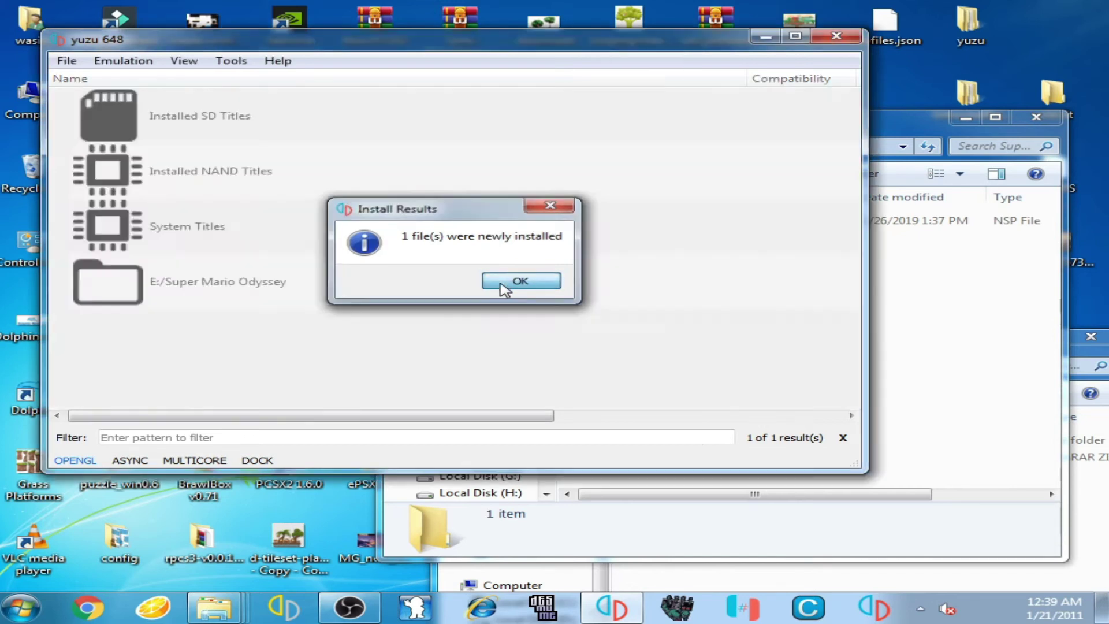
{"action": "left_click_drag", "start_coordinate": [383, 45], "coordinate": [476, 96]}
{"action": "right_click", "coordinate": [389, 218]}
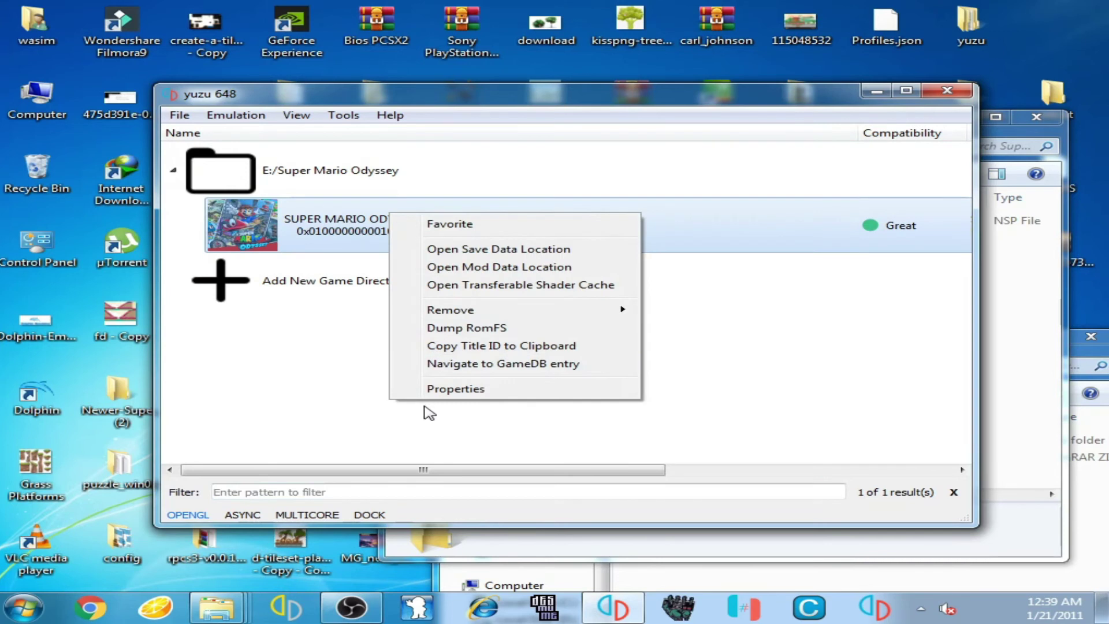
{"action": "left_click", "coordinate": [433, 389]}
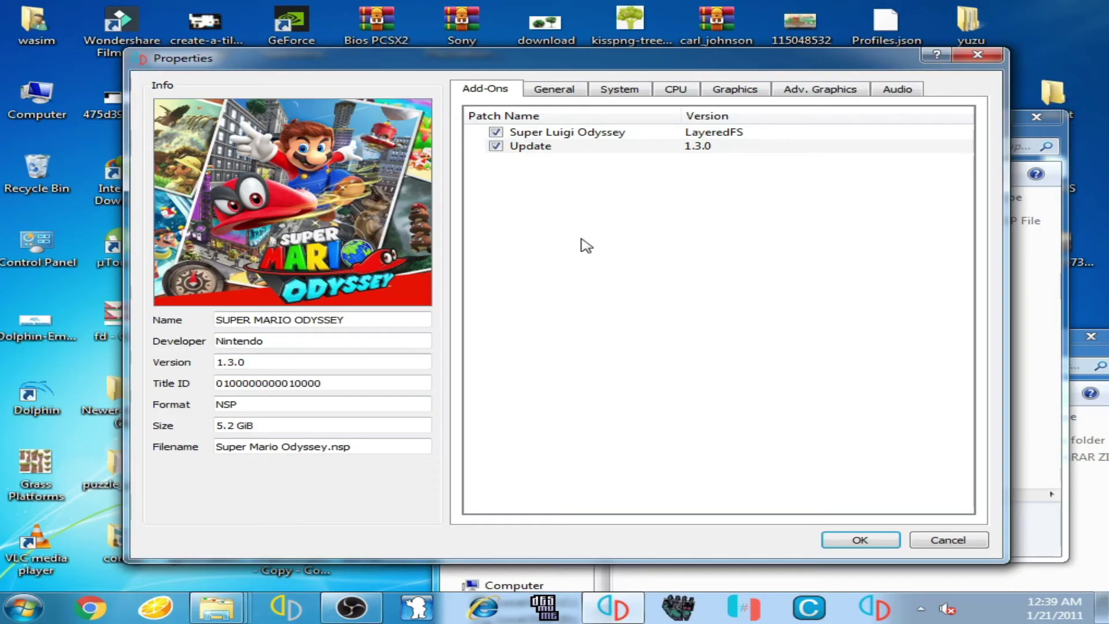
{"action": "left_click", "coordinate": [859, 539]}
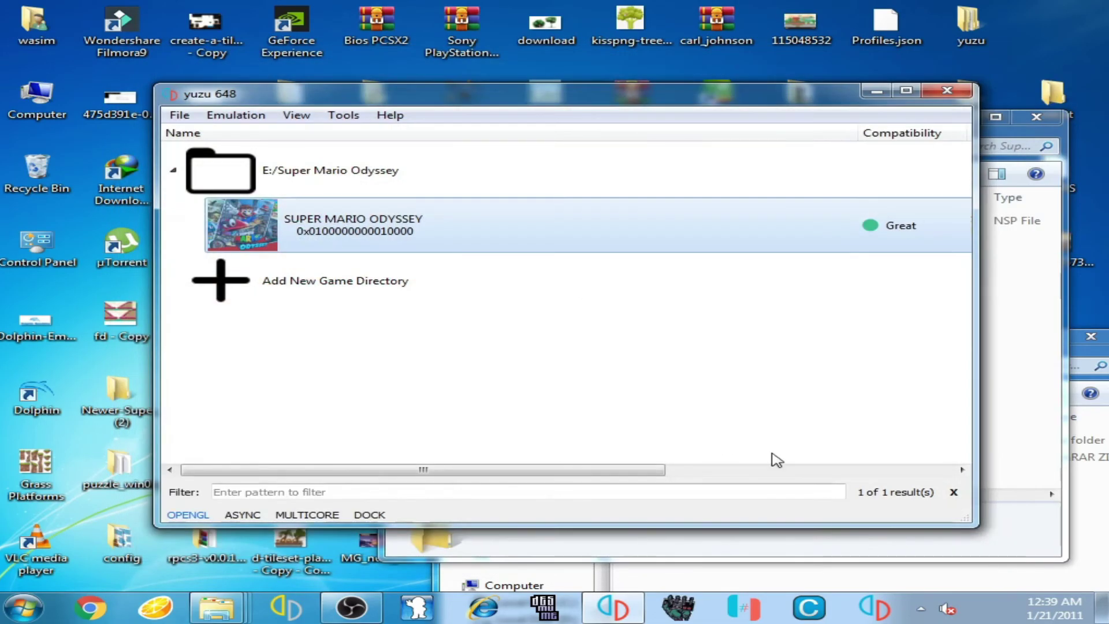
{"action": "left_click_drag", "start_coordinate": [403, 471], "coordinate": [713, 458]}
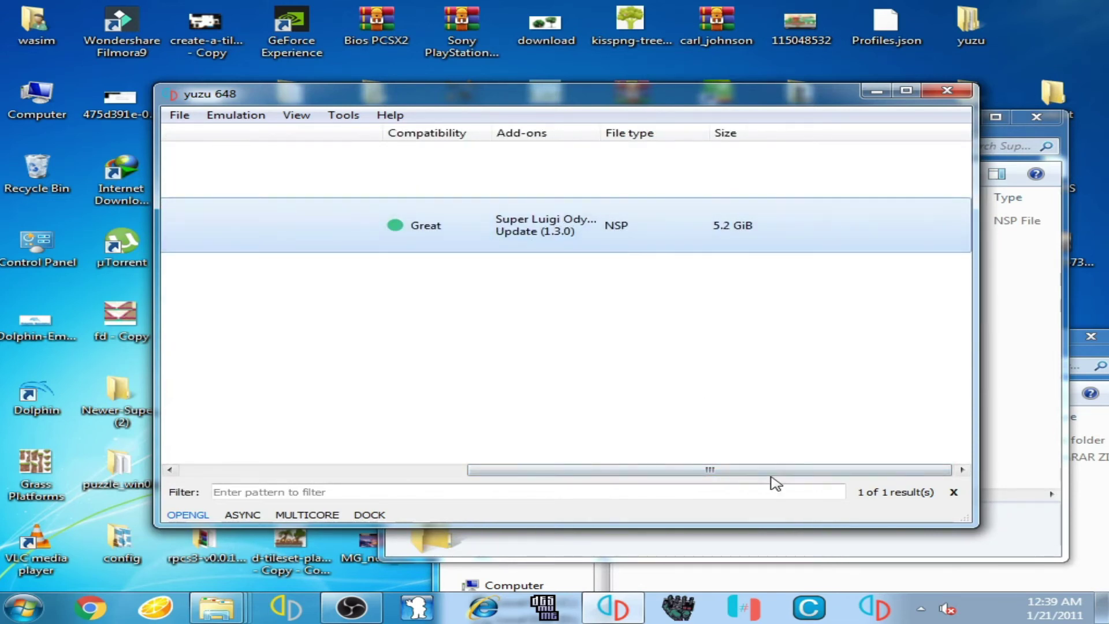
{"action": "left_click_drag", "start_coordinate": [775, 478], "coordinate": [454, 462]}
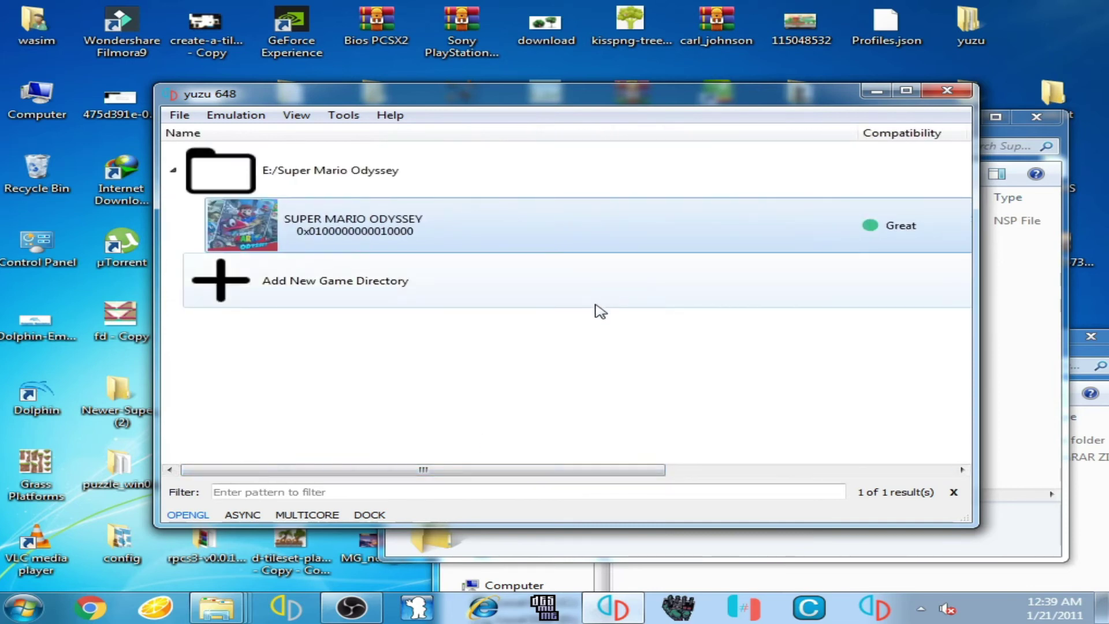
{"action": "left_click", "coordinate": [948, 91]}
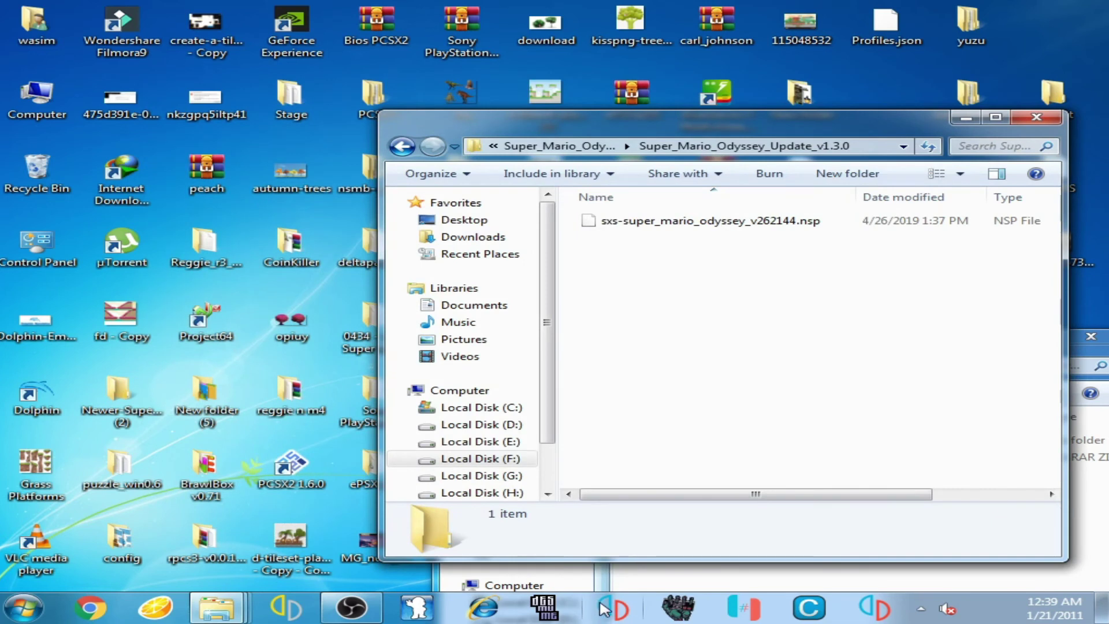
{"action": "left_click", "coordinate": [614, 608]}
{"action": "left_click_drag", "start_coordinate": [466, 103], "coordinate": [436, 79]}
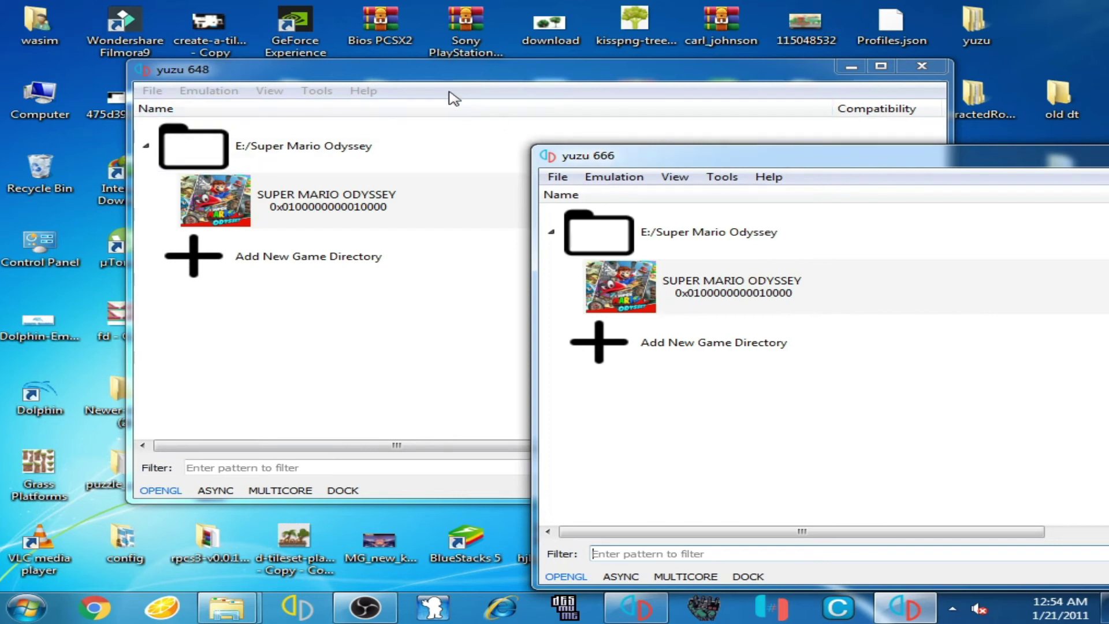
{"action": "left_click_drag", "start_coordinate": [453, 82], "coordinate": [501, 212]}
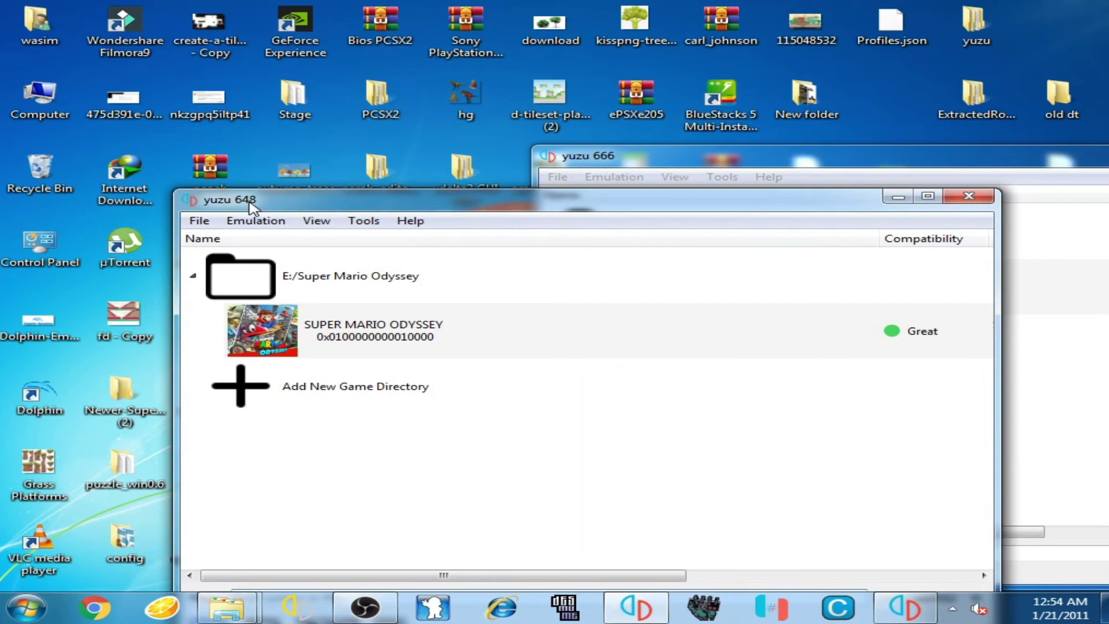
{"action": "left_click_drag", "start_coordinate": [265, 209], "coordinate": [231, 160]}
{"action": "left_click_drag", "start_coordinate": [1012, 158], "coordinate": [944, 160]}
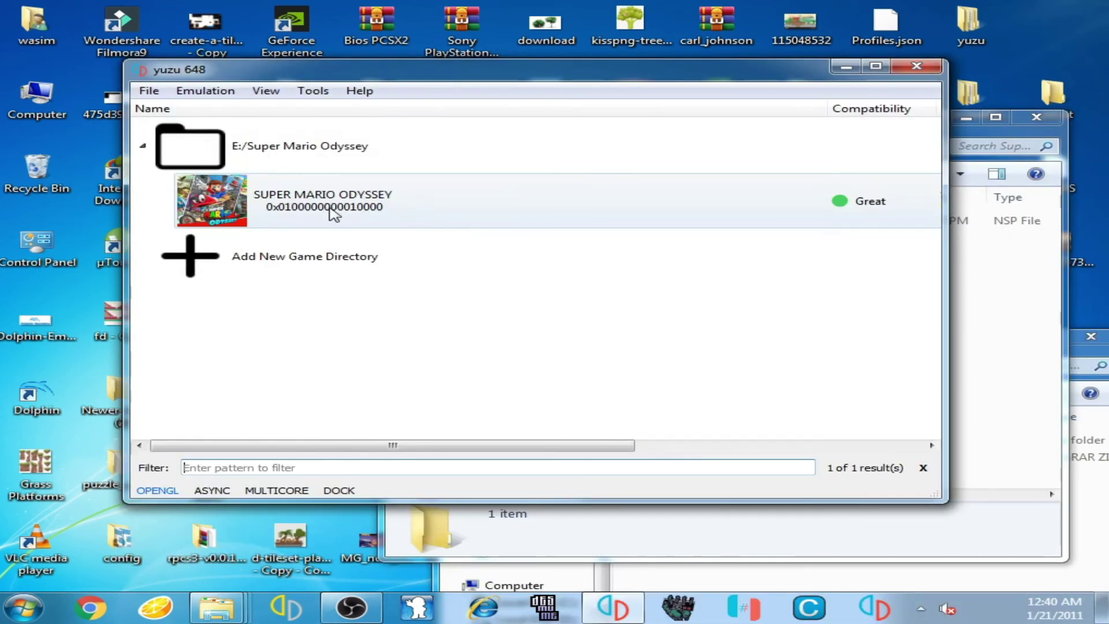
Launch Super Mario Odyssey from the yuzu game list
{"action": "left_click", "coordinate": [334, 214]}
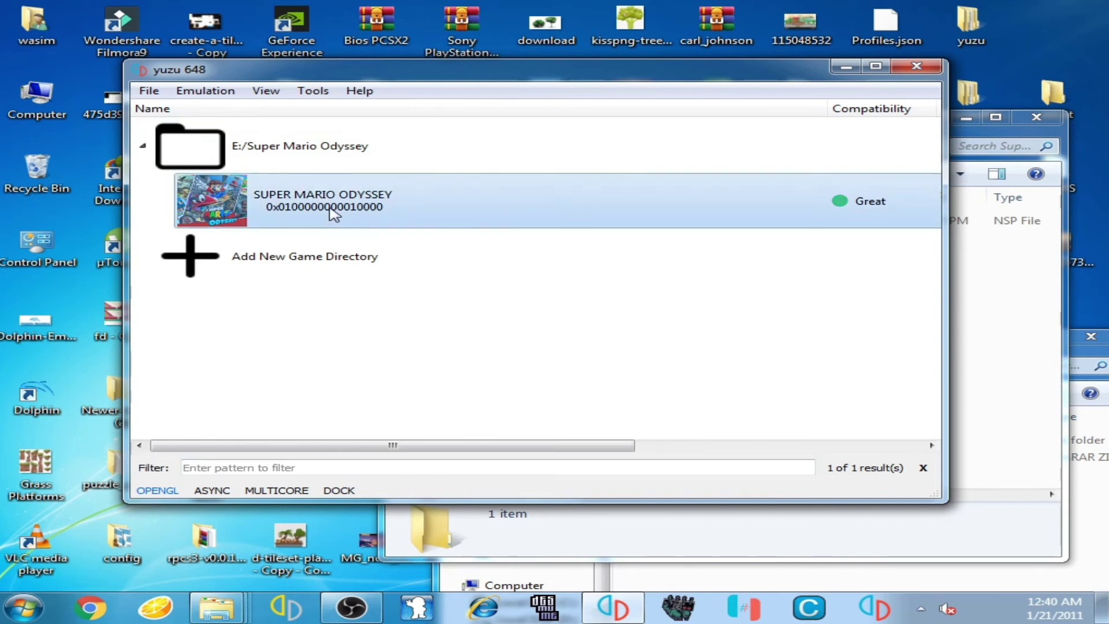
{"action": "double_click", "coordinate": [338, 208]}
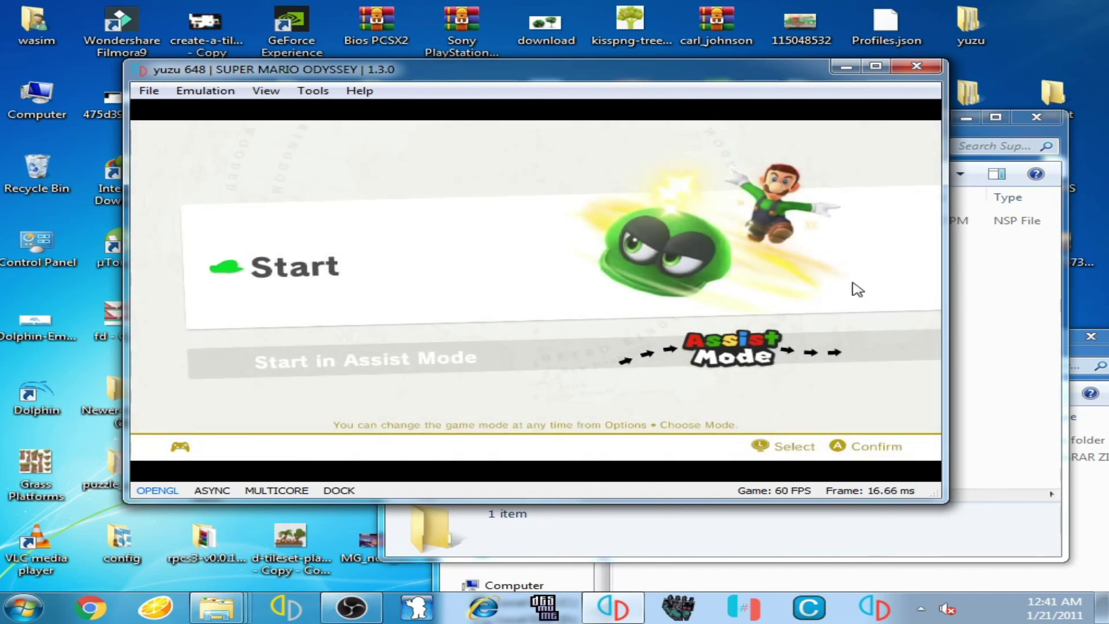
Choose Start on the mode-select screen to begin playing as Luigi
{"action": "key", "text": "c"}
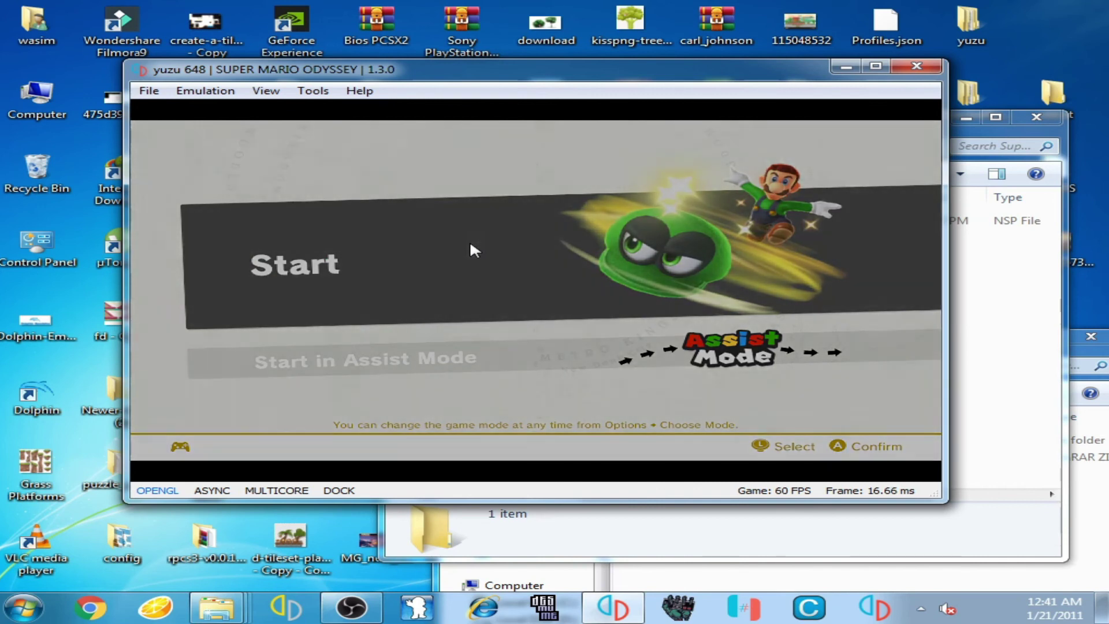